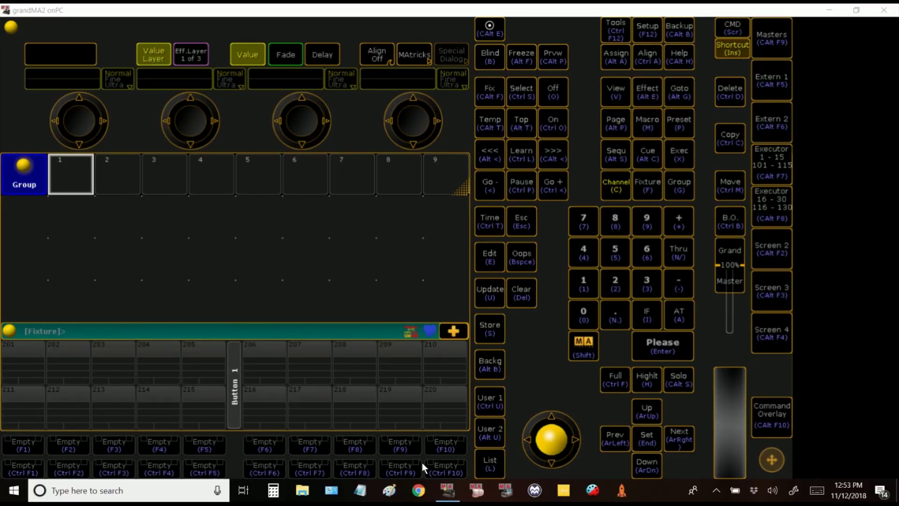
# Step: In the Windows Control Panel, open the Internet Protocol Version 4 (TCP/IPv4) properties of the Ethernet adapter
pyautogui.click(331, 498)
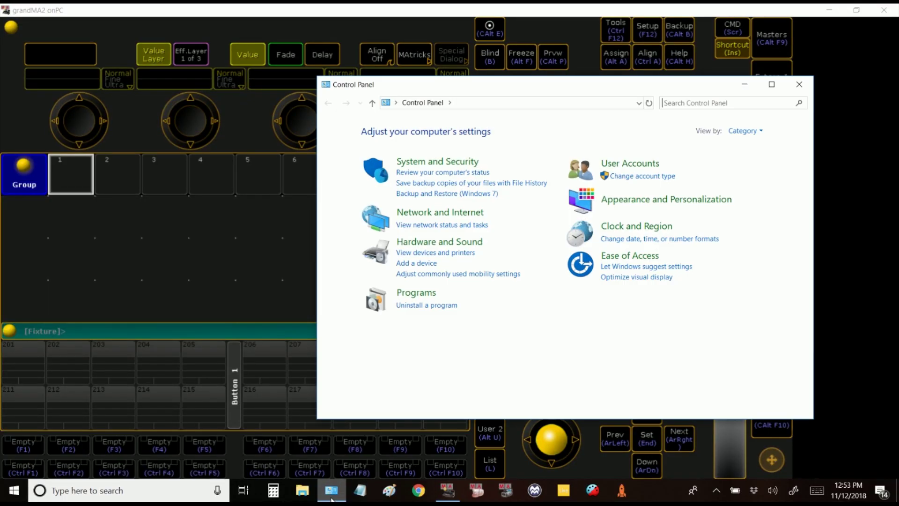
pyautogui.click(430, 213)
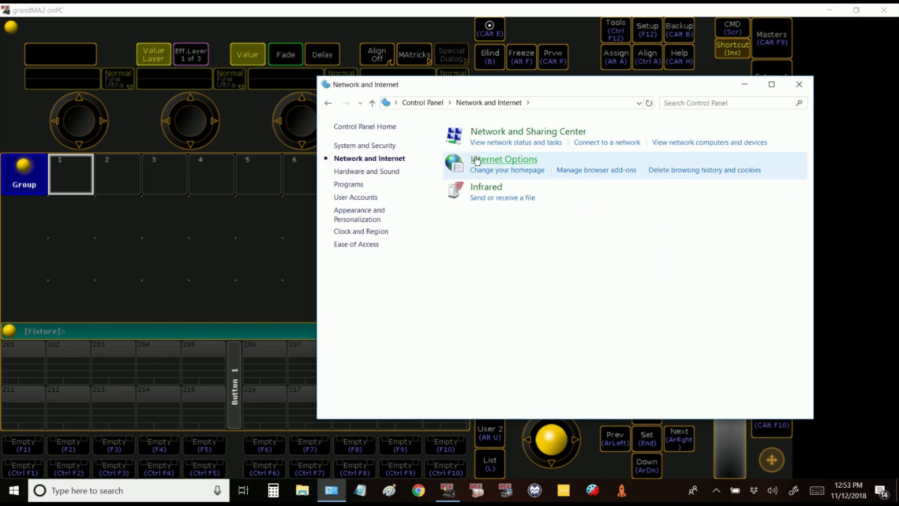
pyautogui.click(496, 136)
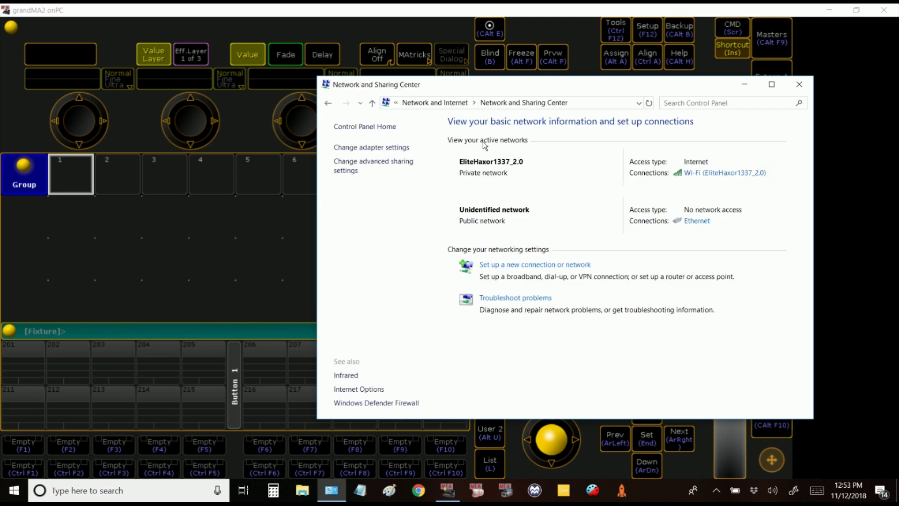
pyautogui.click(401, 149)
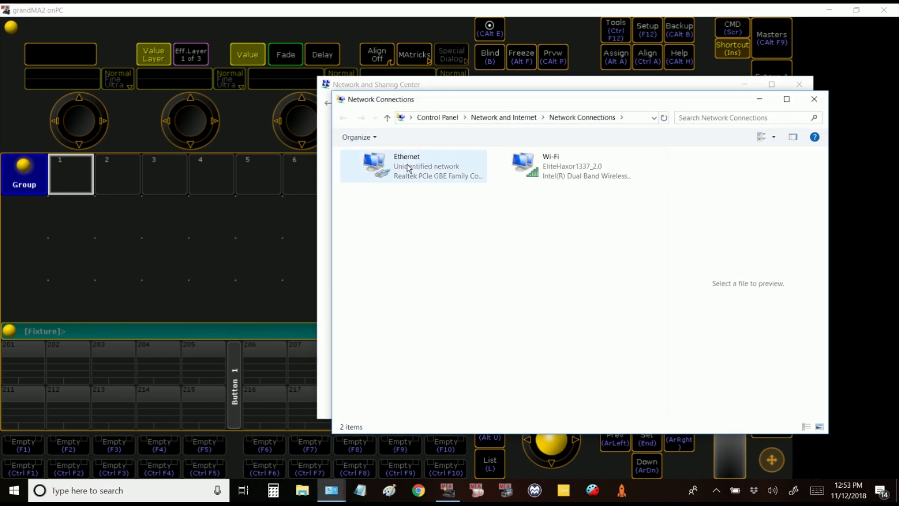
pyautogui.rightClick(407, 164)
pyautogui.click(370, 276)
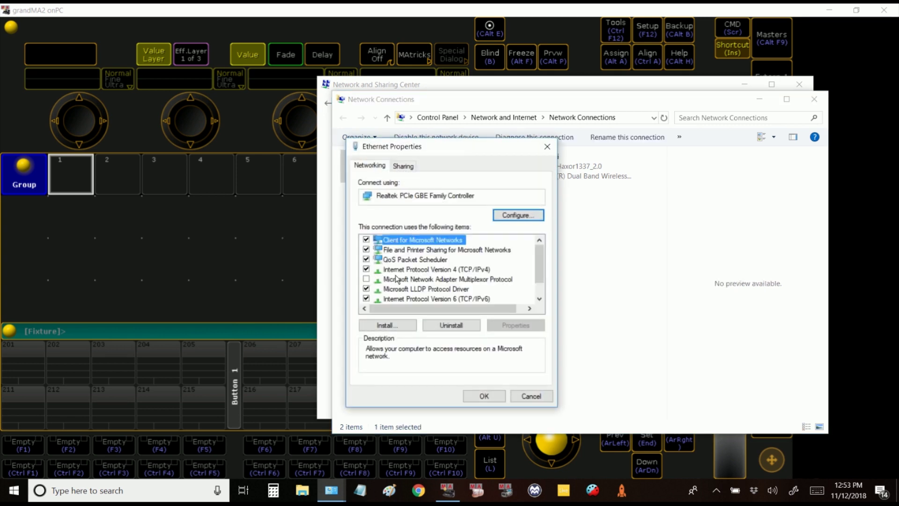
pyautogui.click(438, 269)
pyautogui.click(506, 323)
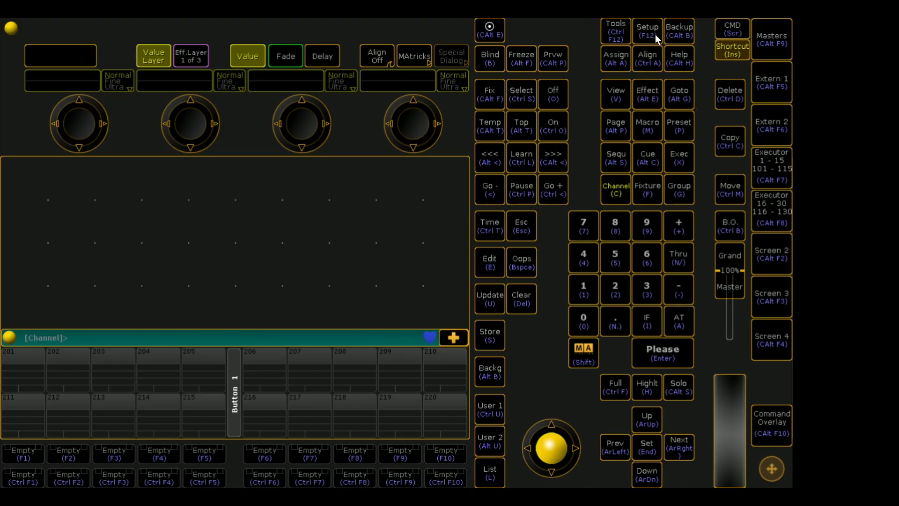
# Step: Open the patch and fixture setup and create a new layer named vpu
pyautogui.click(655, 31)
pyautogui.click(78, 215)
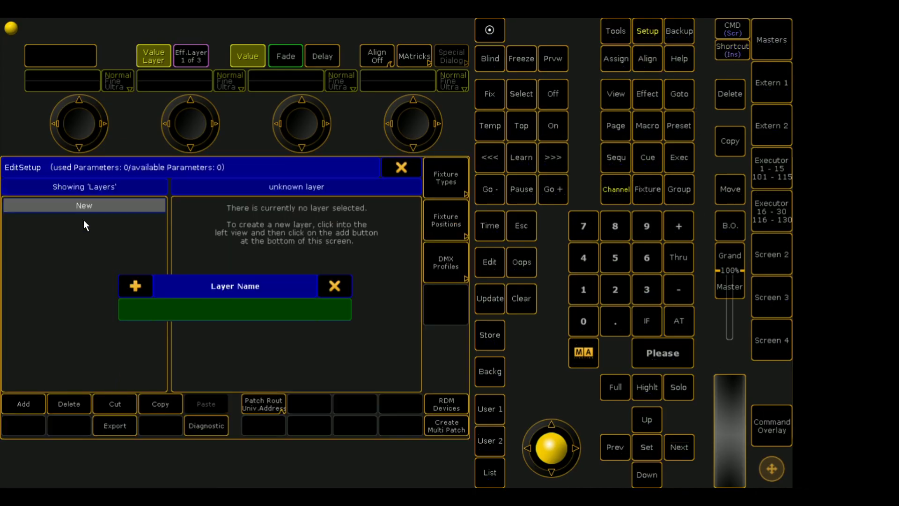
pyautogui.write('vpu')
pyautogui.press('Return')
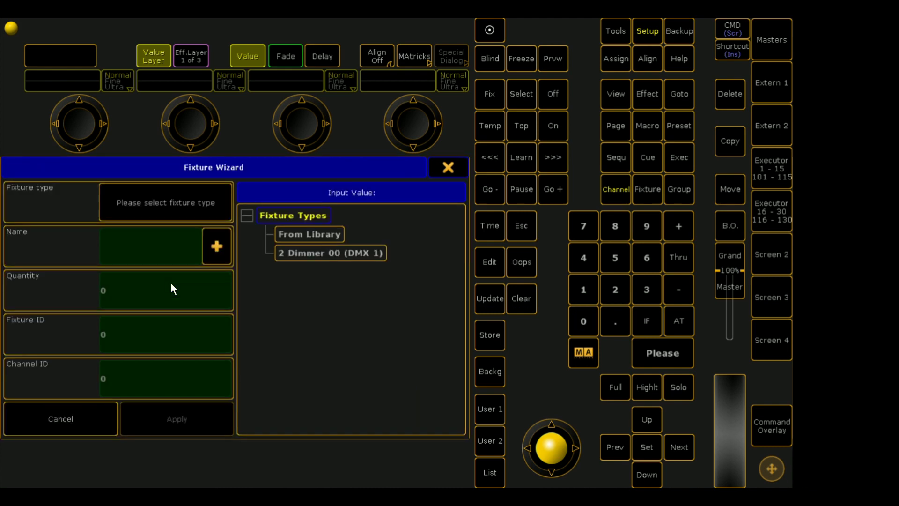
# Step: Import the VPU Master min v3.0 fixture type from the library and add one with fixture ID 101
pyautogui.click(302, 233)
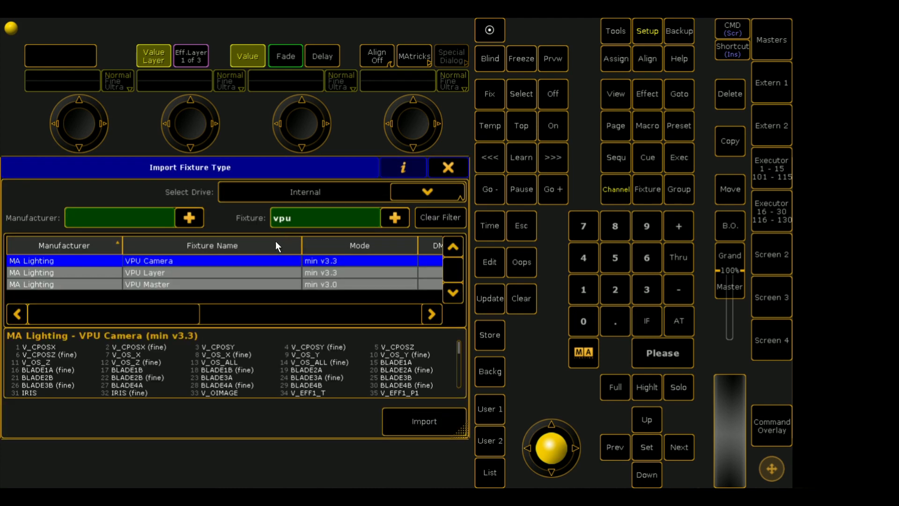
pyautogui.click(218, 285)
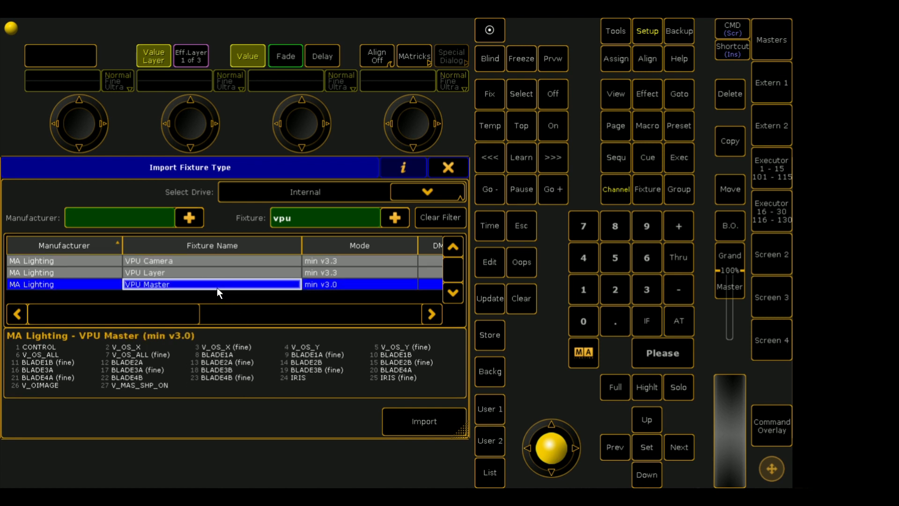
pyautogui.click(393, 415)
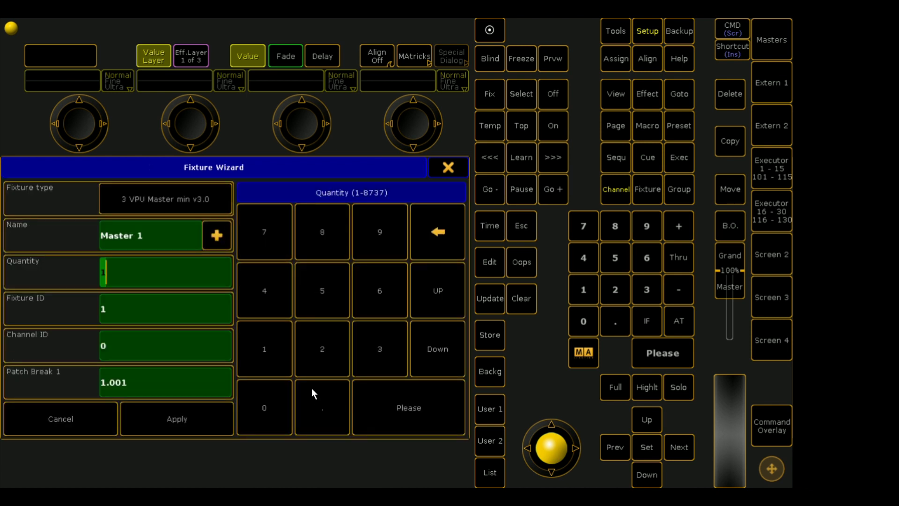
pyautogui.press('Return')
pyautogui.write('101')
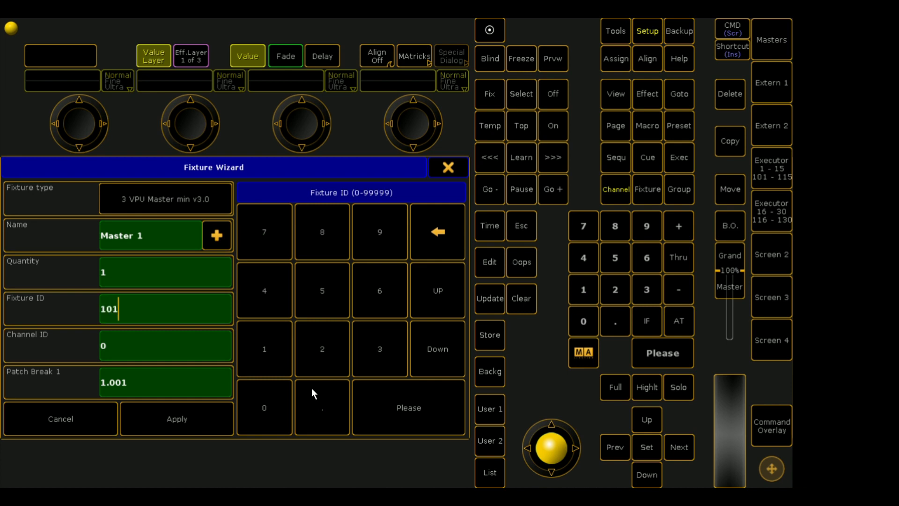
pyautogui.press('Return')
pyautogui.press('Return')
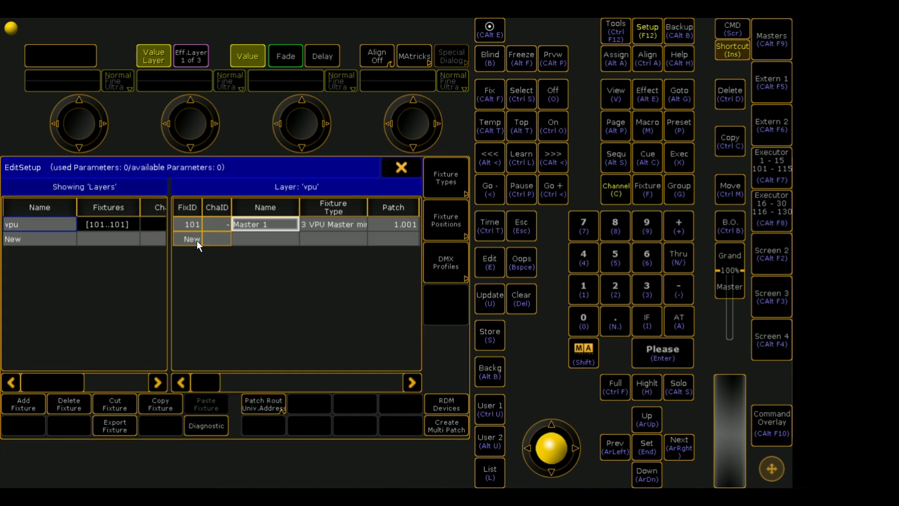
# Step: Import the VPU Camera min v3.3 fixture type and add one to the layer with the default fixture ID 102
pyautogui.click(199, 238)
pyautogui.click(311, 235)
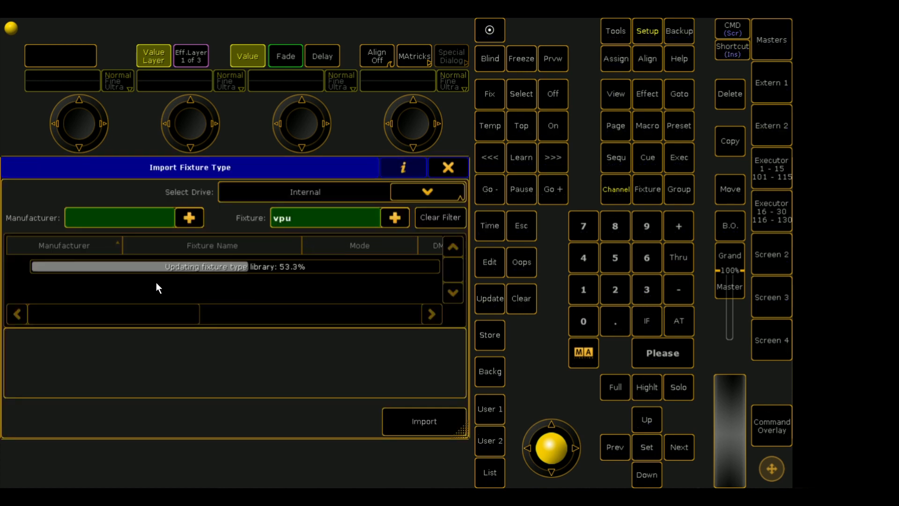
pyautogui.click(417, 414)
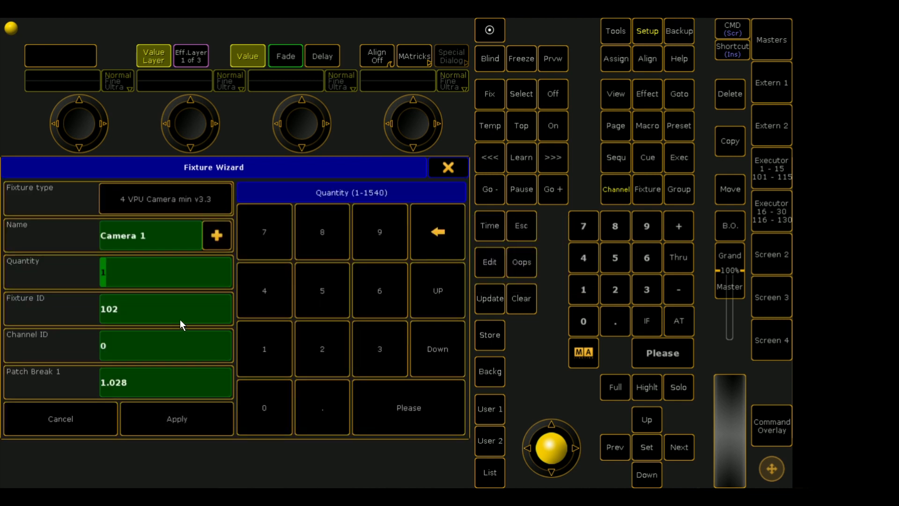
pyautogui.press('Return')
pyautogui.press('Return')
pyautogui.press('Return')
pyautogui.press('Insert')
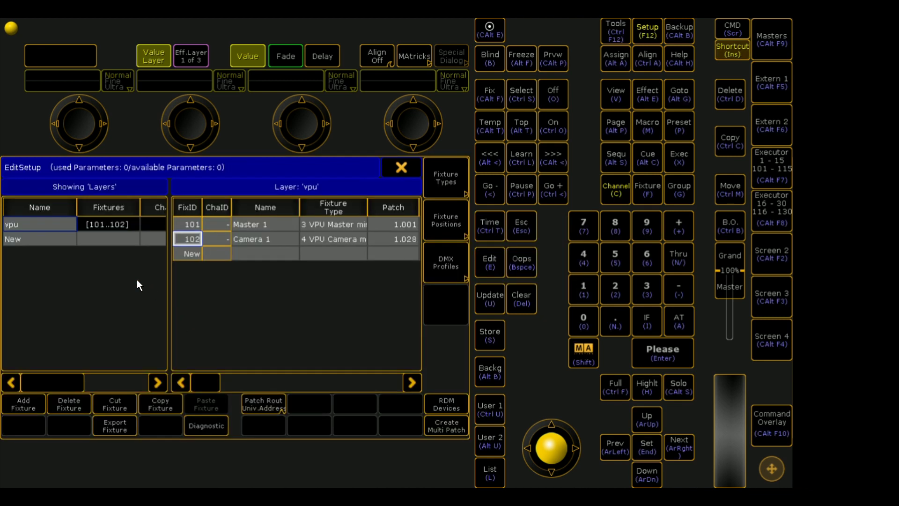
# Step: Import the VPU Layer min v3.3 fixture type, add 10 fixtures starting at fixture ID 1, and leave the patch applying the changes
pyautogui.click(192, 255)
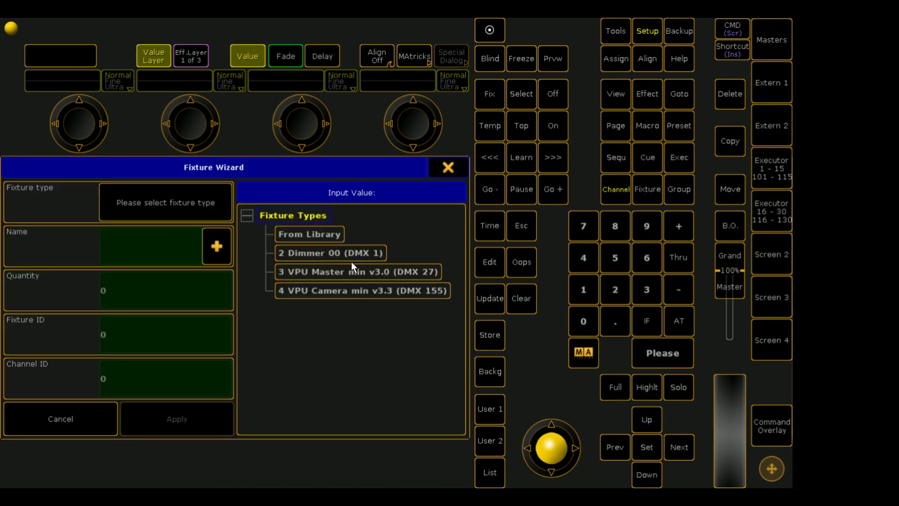
pyautogui.click(327, 238)
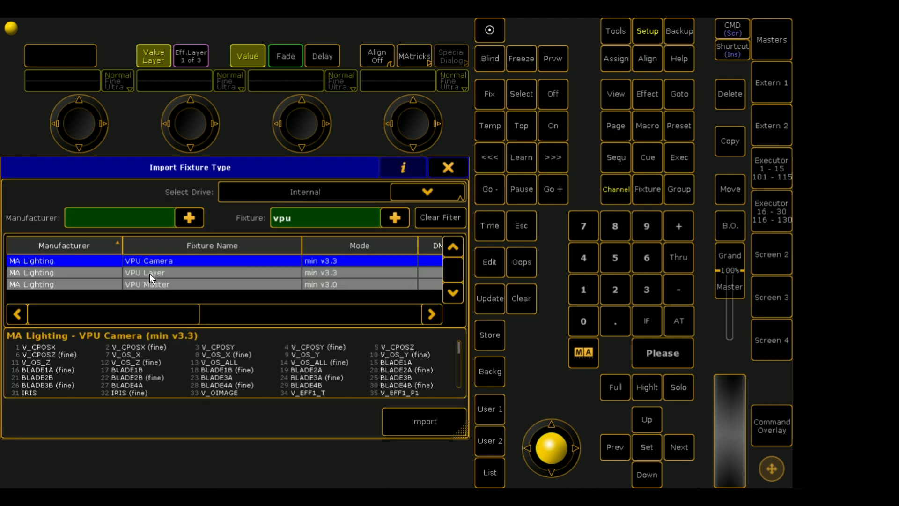
pyautogui.click(150, 274)
pyautogui.click(425, 419)
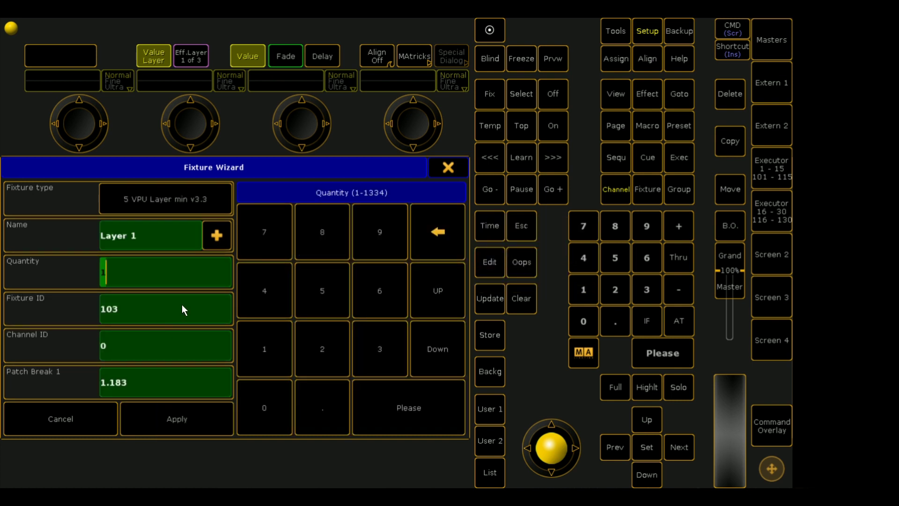
pyautogui.write('0')
pyautogui.click(189, 303)
pyautogui.write('1')
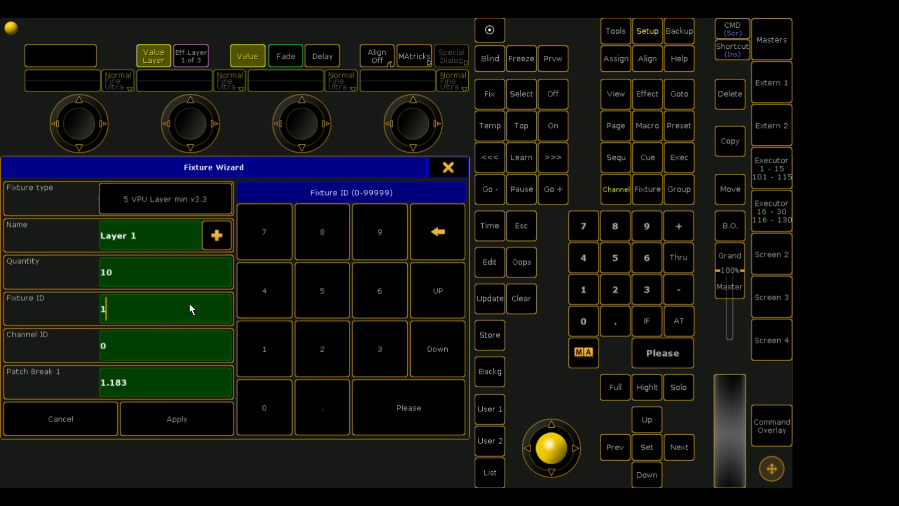
pyautogui.press('Return')
pyautogui.press('Return')
pyautogui.press('Return')
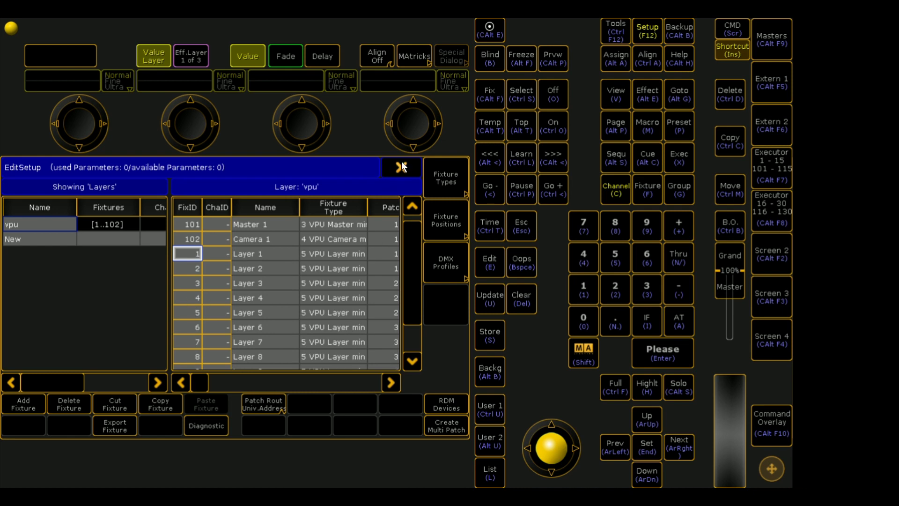
pyautogui.click(401, 168)
pyautogui.click(166, 330)
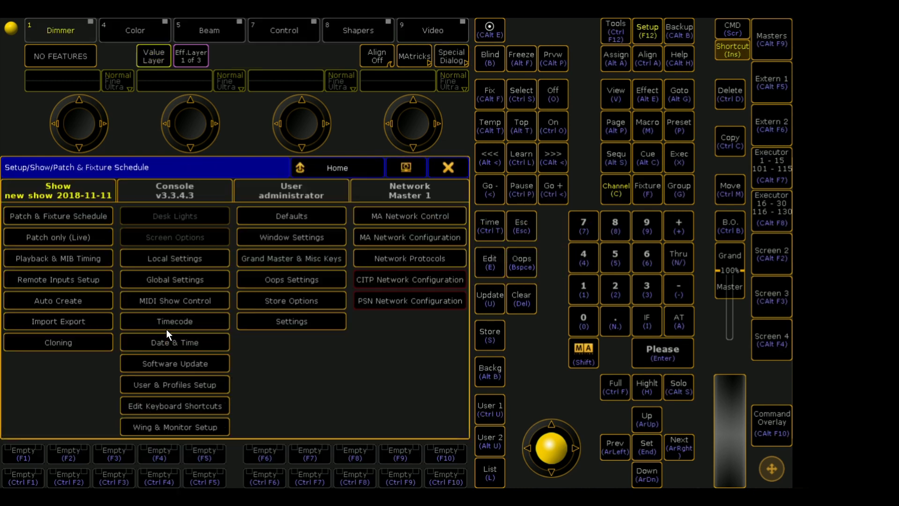
# Step: Enable CITP in the CITP network configuration and close the setup
pyautogui.click(407, 280)
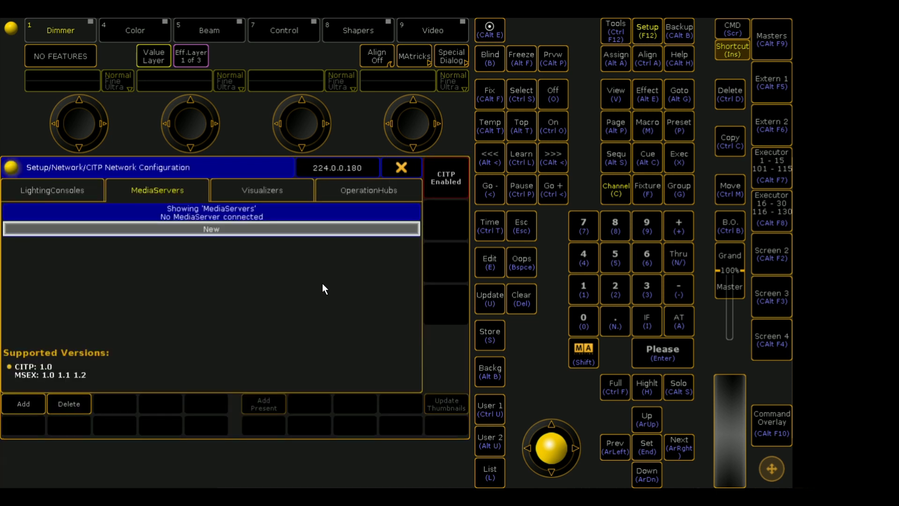
pyautogui.click(437, 171)
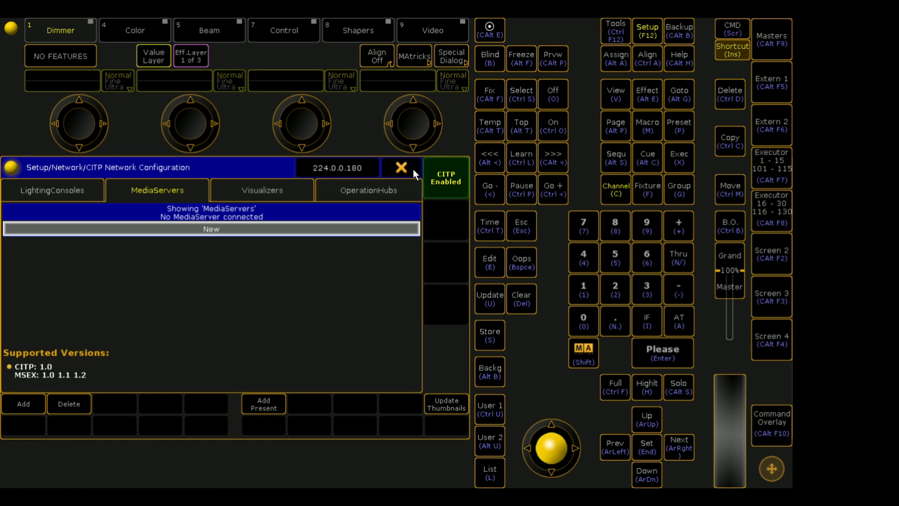
pyautogui.click(413, 170)
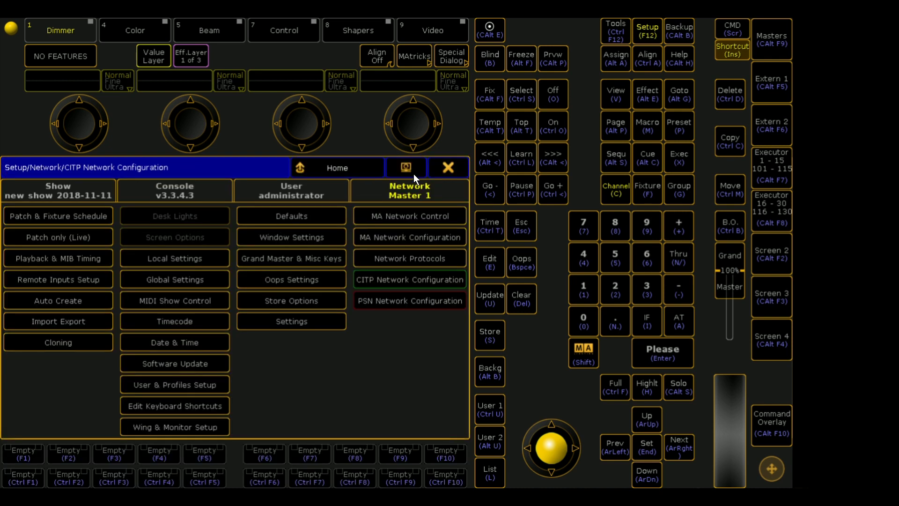
pyautogui.click(456, 166)
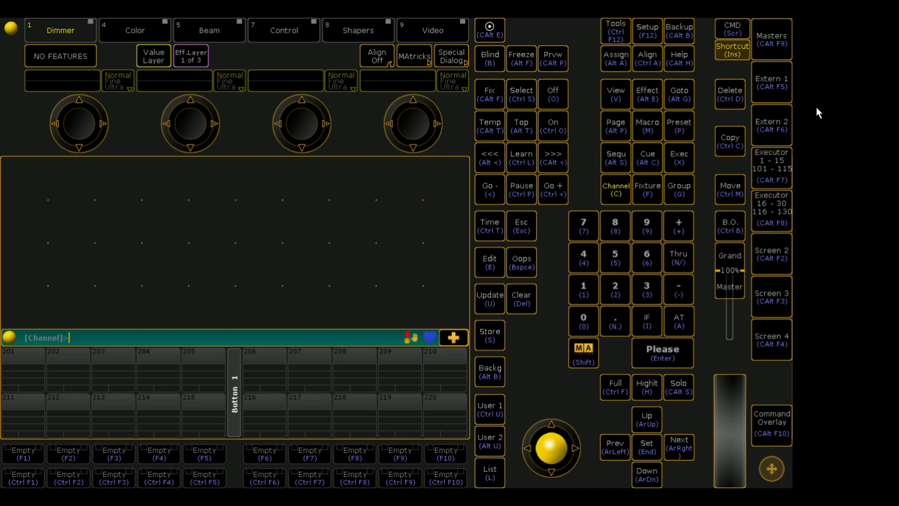
# Step: Switch to the MA VPU software and set its MA Net IP to use the Ethernet adapter
pyautogui.click(825, 72)
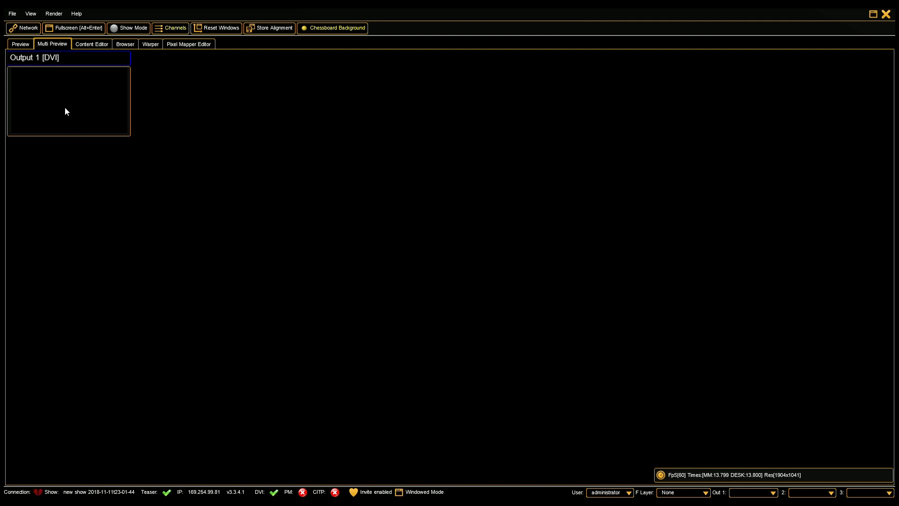
pyautogui.click(30, 29)
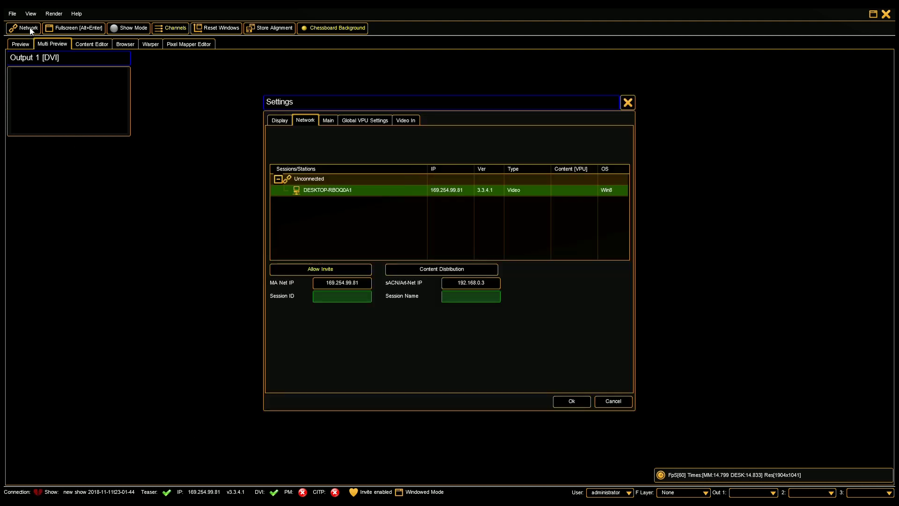
pyautogui.click(355, 285)
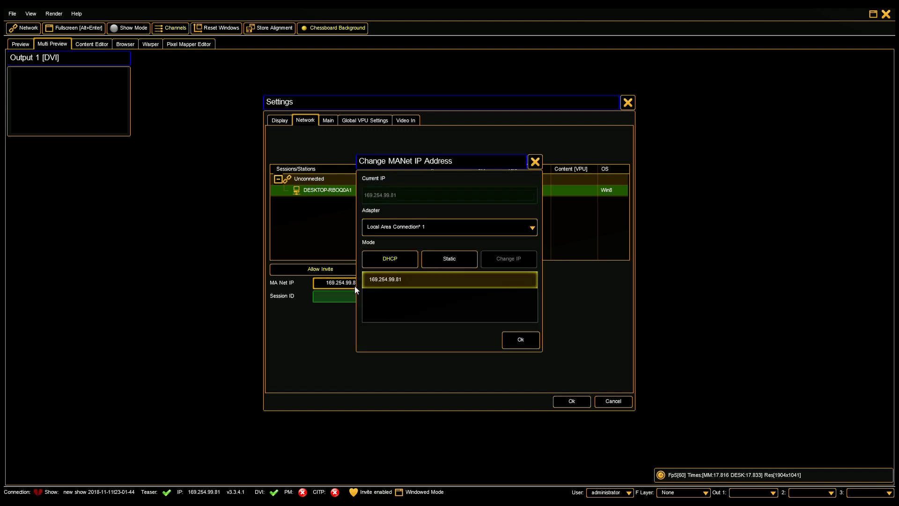
pyautogui.click(415, 231)
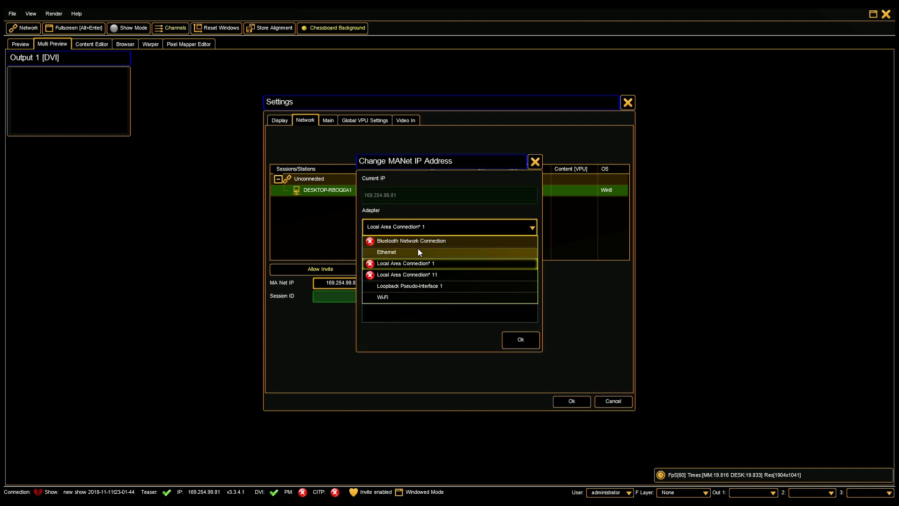
pyautogui.click(418, 250)
pyautogui.click(519, 341)
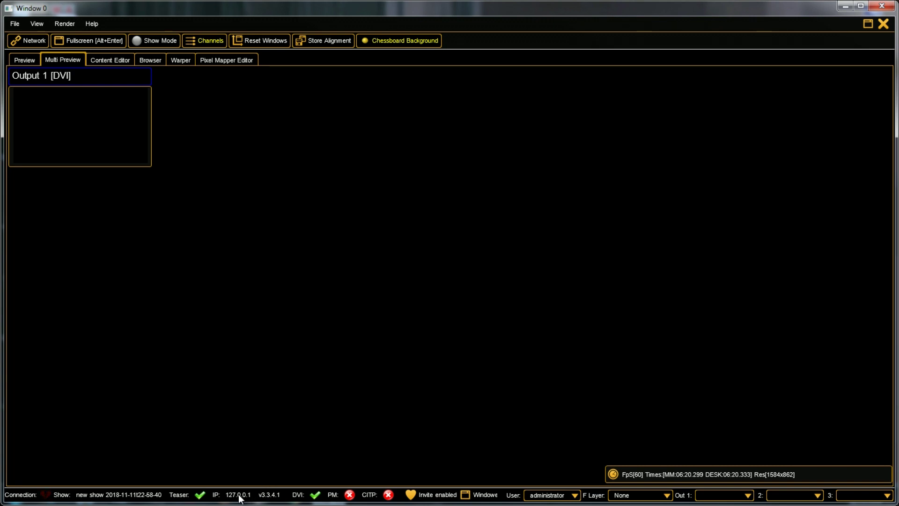
# Step: On the second VPU station, set the MA Net adapter to Local Area Connection with IP 192.168.0.2 and restart the application
pyautogui.click(19, 40)
pyautogui.click(306, 299)
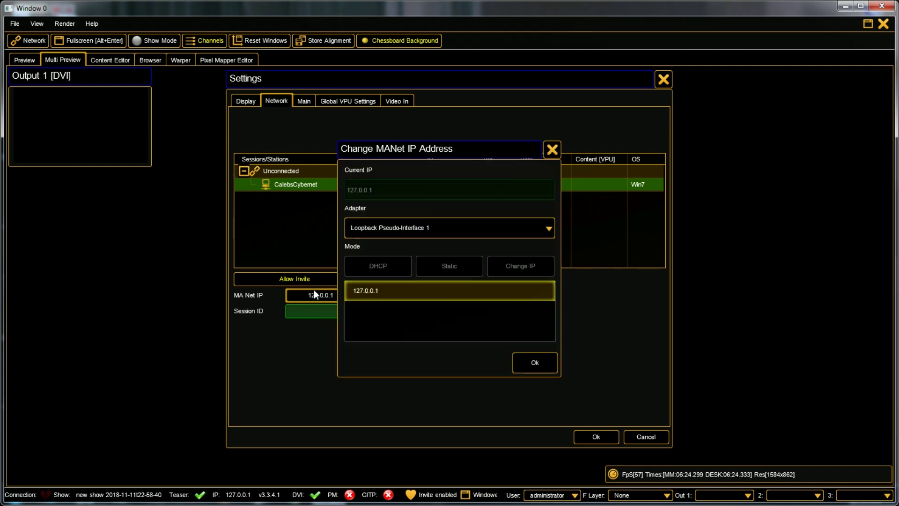
pyautogui.click(372, 230)
pyautogui.click(391, 258)
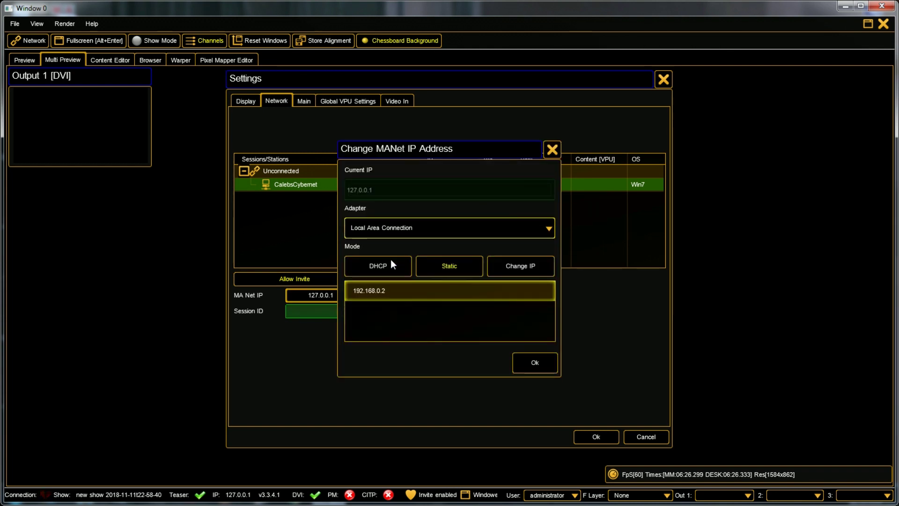
pyautogui.click(417, 294)
pyautogui.click(544, 360)
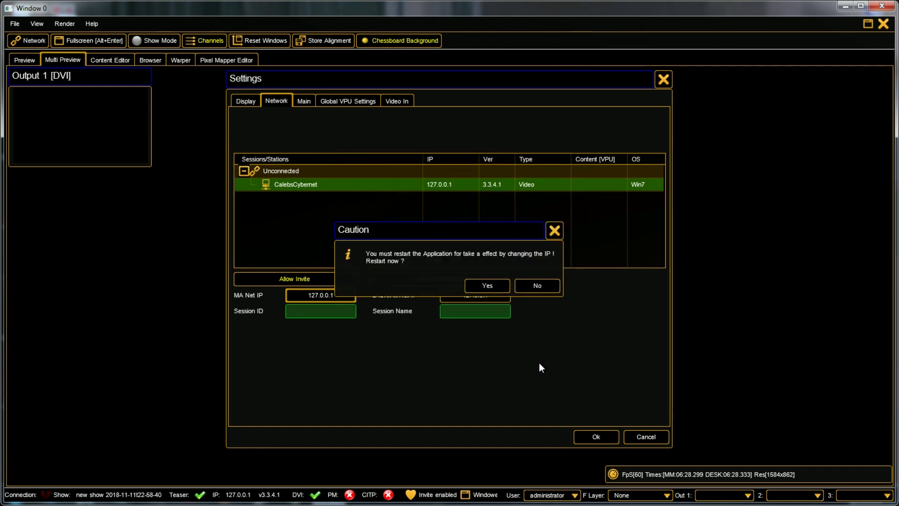
pyautogui.click(490, 287)
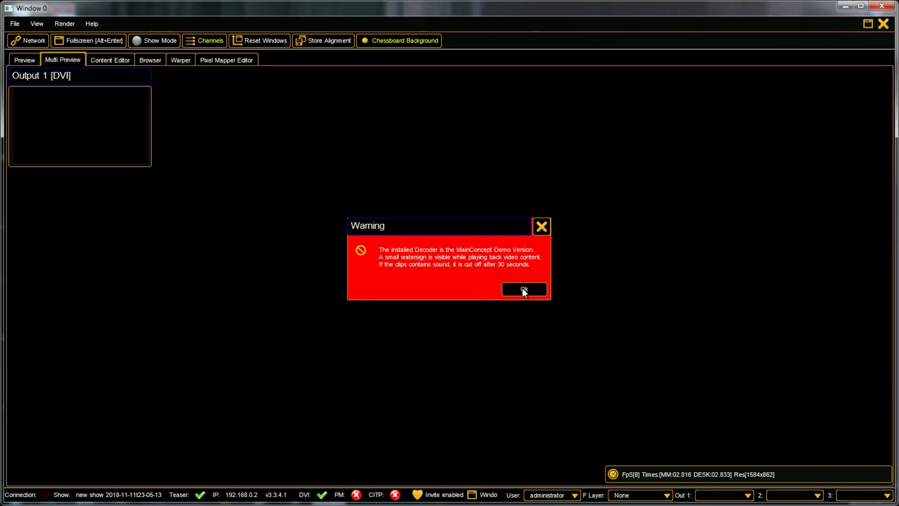
# Step: Dismiss the VPU decoder warning, and in grandMA2 onPC add the present VPU stations to the MA Network Control list
pyautogui.click(522, 288)
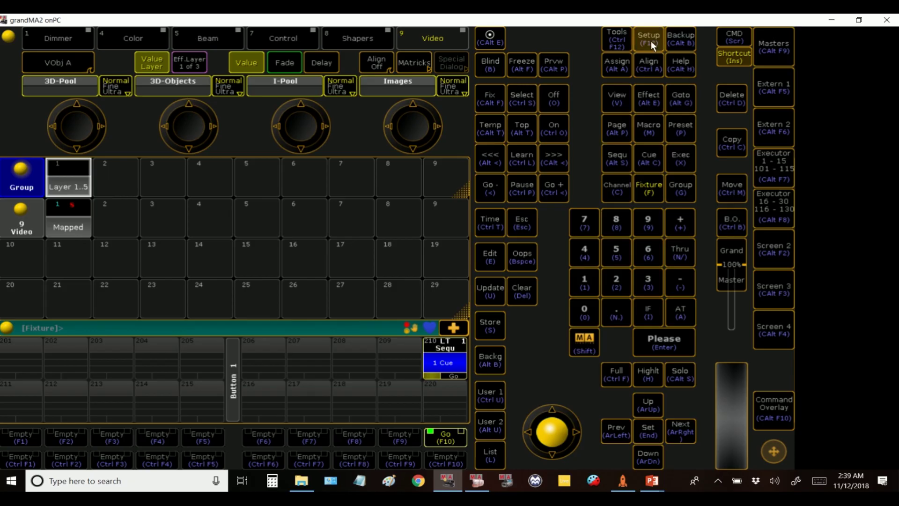
pyautogui.click(651, 40)
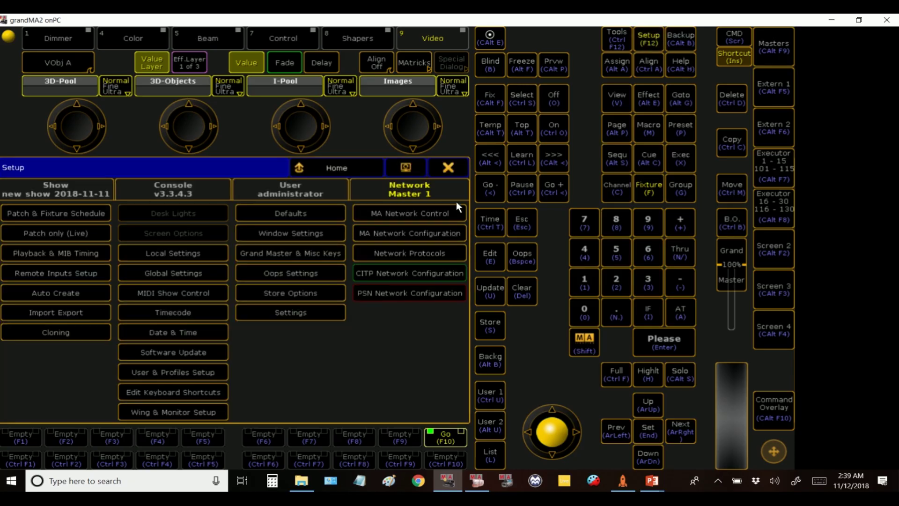
pyautogui.click(447, 233)
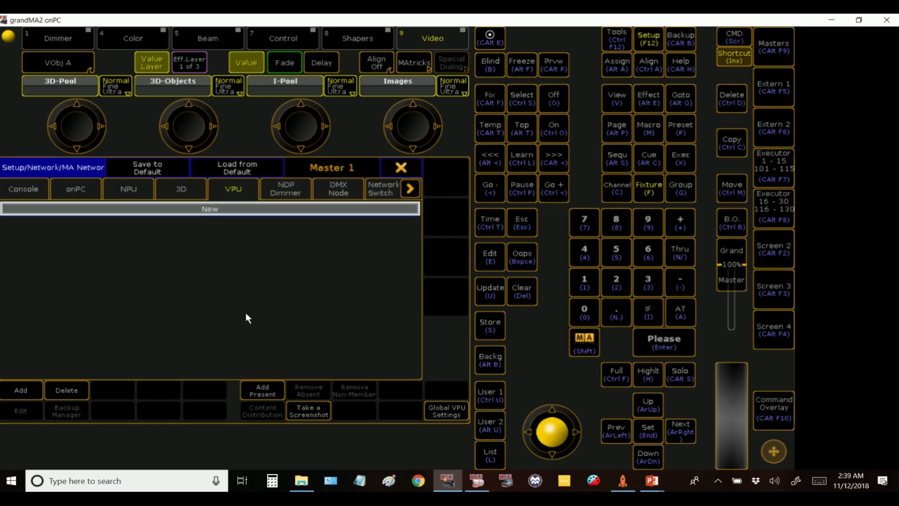
pyautogui.click(260, 388)
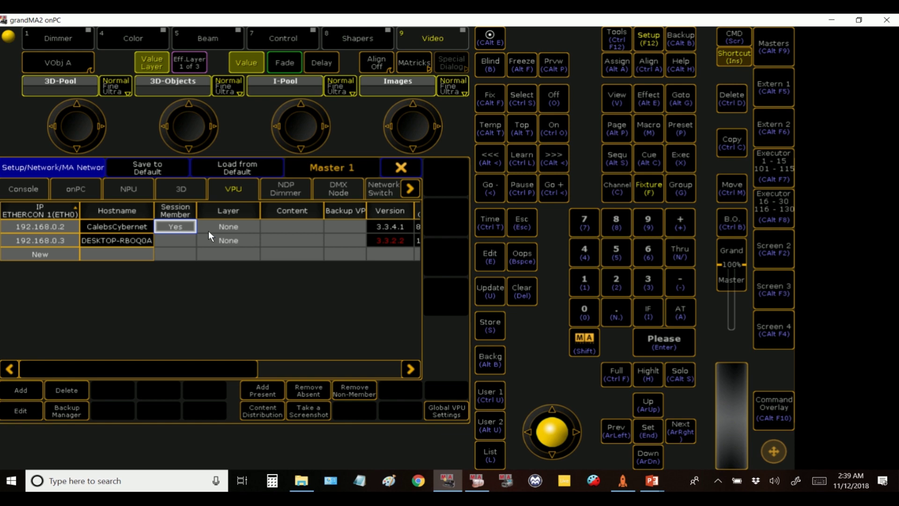
# Step: Assign the fixture layer vpu 2 to both VPU stations, making 192.168.0.3 a session member
pyautogui.click(222, 226)
pyautogui.click(233, 270)
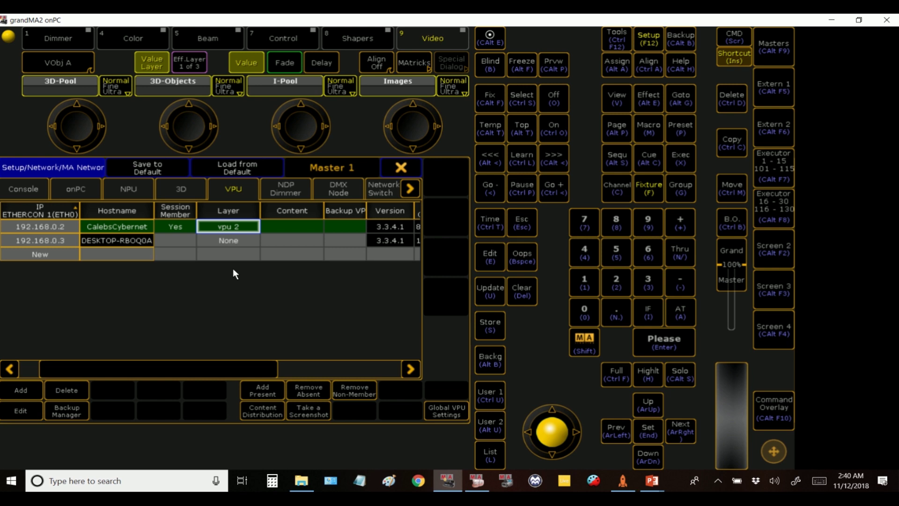
pyautogui.click(166, 239)
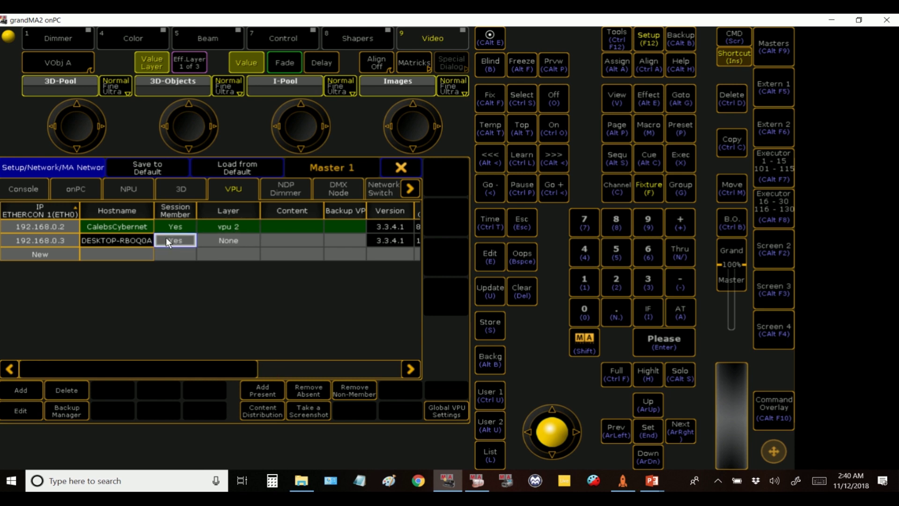
pyautogui.click(217, 240)
pyautogui.click(217, 239)
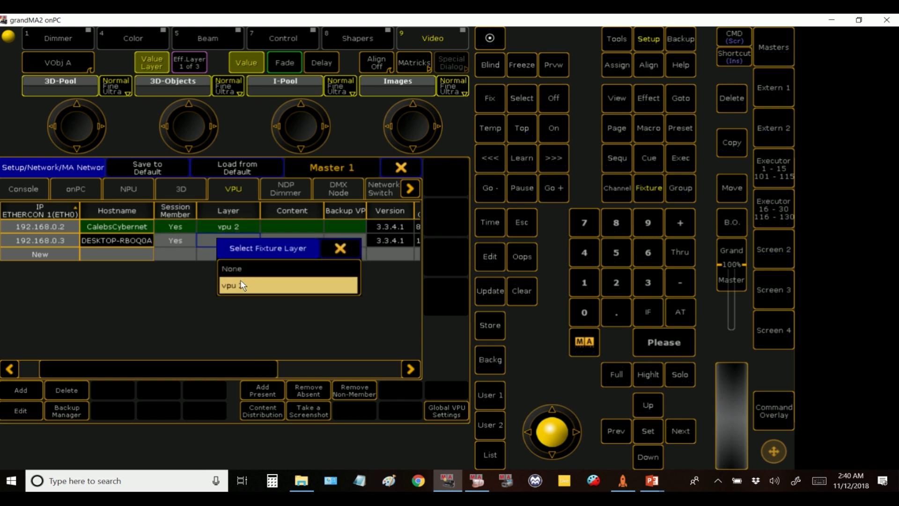
pyautogui.click(240, 281)
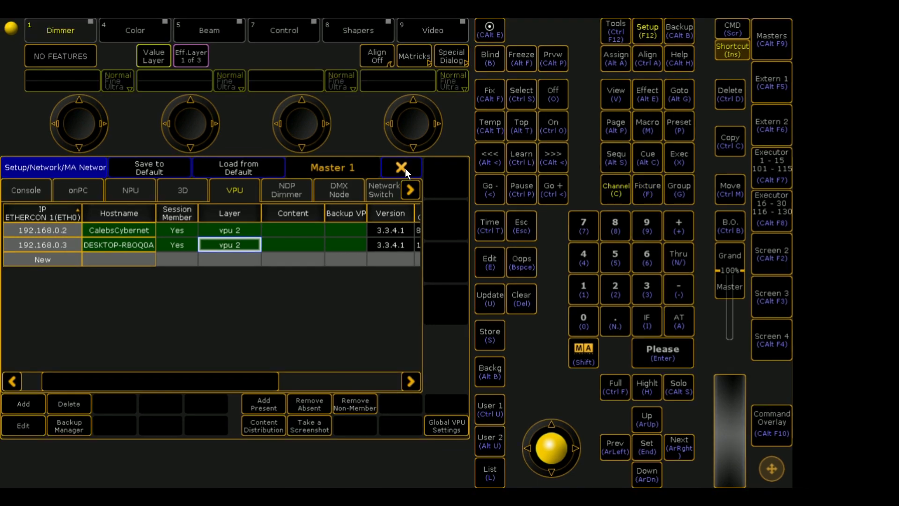
# Step: Add the present media servers to the CITP network configuration and assign a fixture layer to 192.168.0.3
pyautogui.click(406, 168)
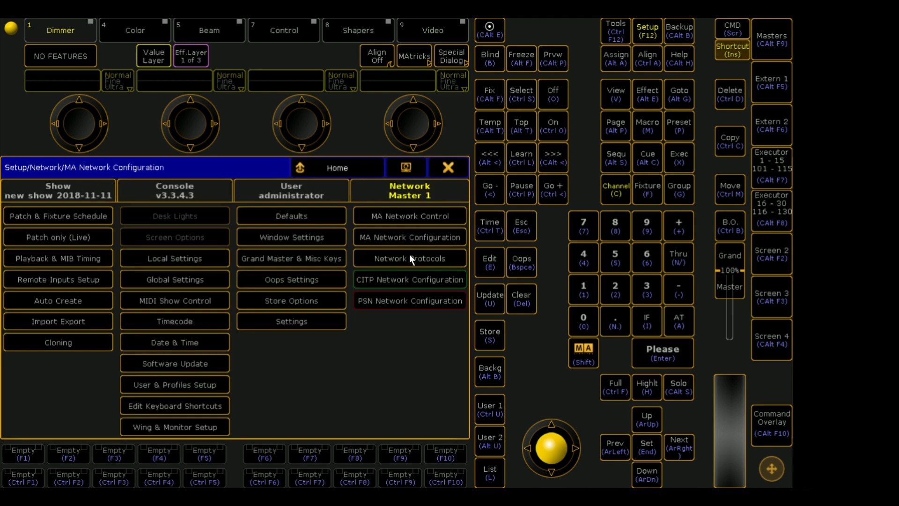
pyautogui.click(410, 281)
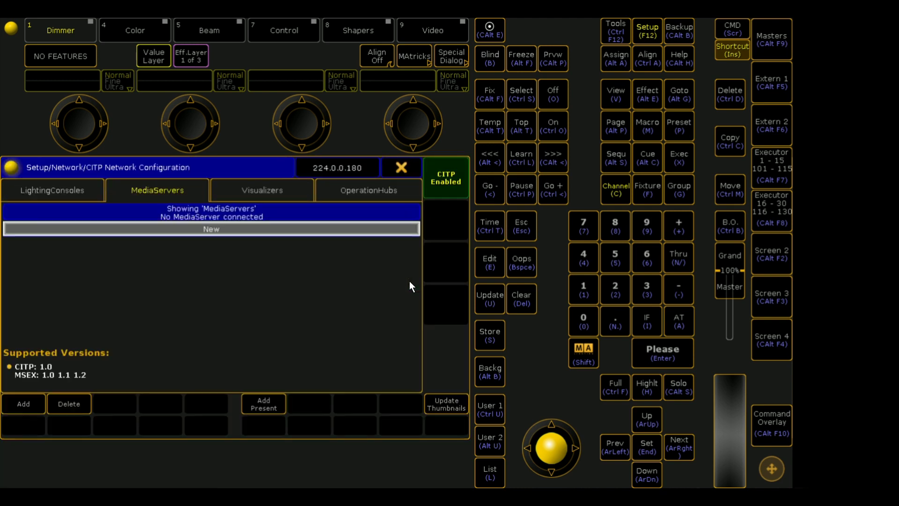
pyautogui.click(272, 409)
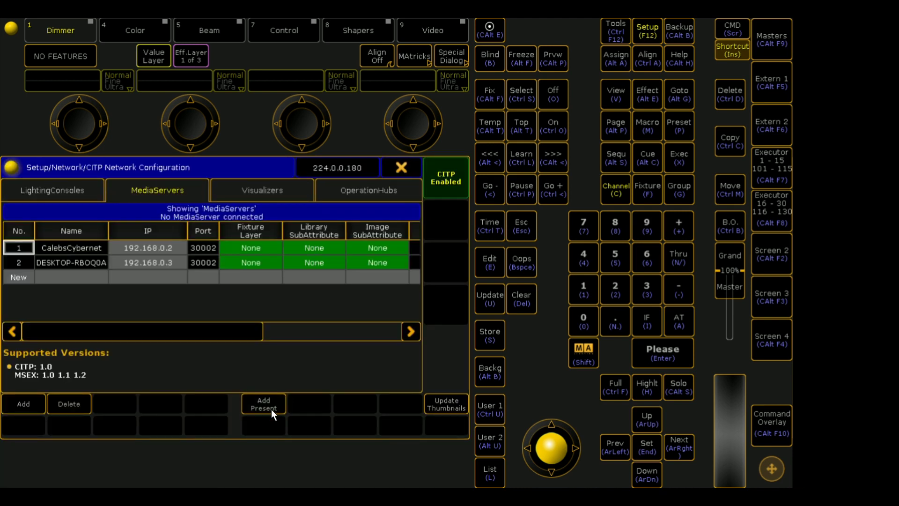
pyautogui.click(252, 261)
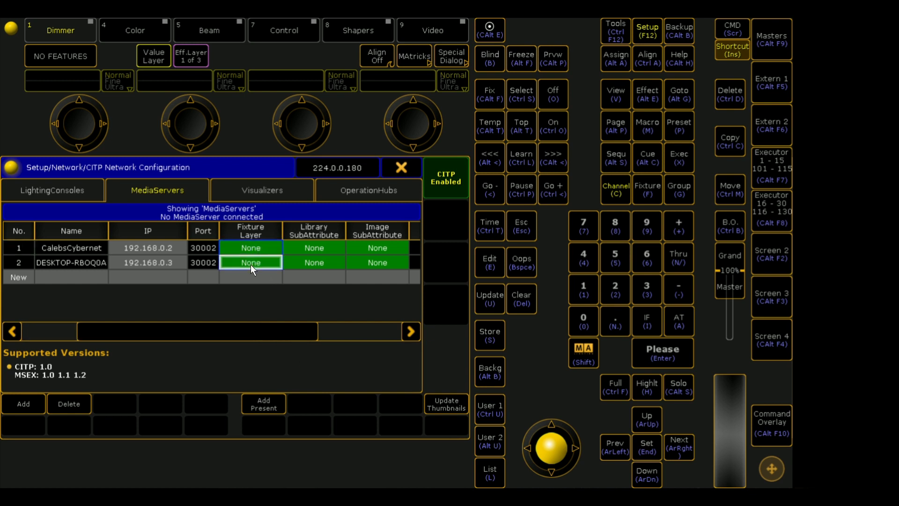
pyautogui.click(251, 265)
pyautogui.click(265, 294)
pyautogui.click(403, 166)
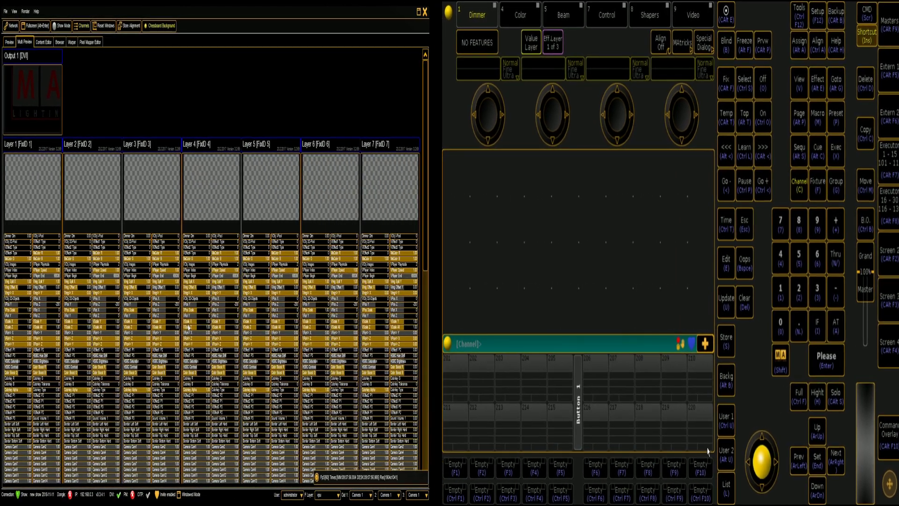
# Step: Test the VPU connection by bringing fixtures 1 thru 5 to full and clearing the programmer
pyautogui.click(812, 188)
pyautogui.click(826, 357)
pyautogui.click(781, 291)
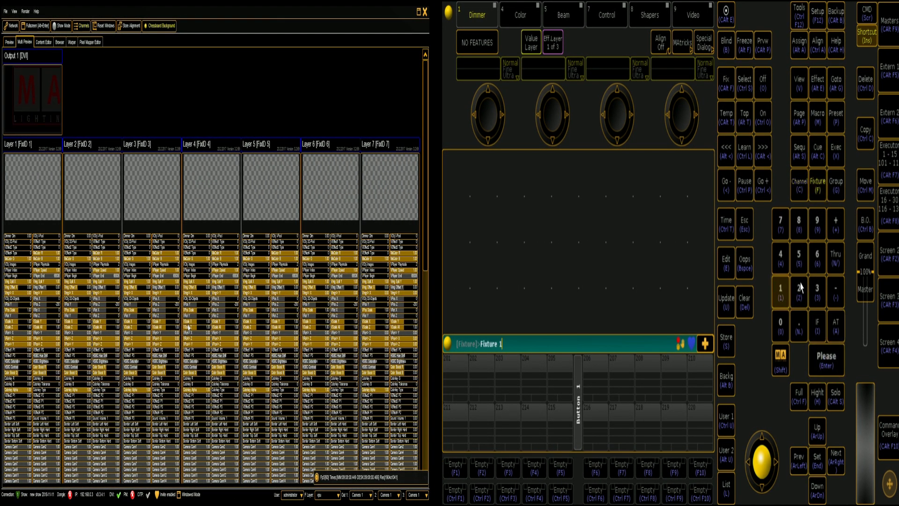
pyautogui.click(835, 261)
pyautogui.click(799, 258)
pyautogui.click(826, 357)
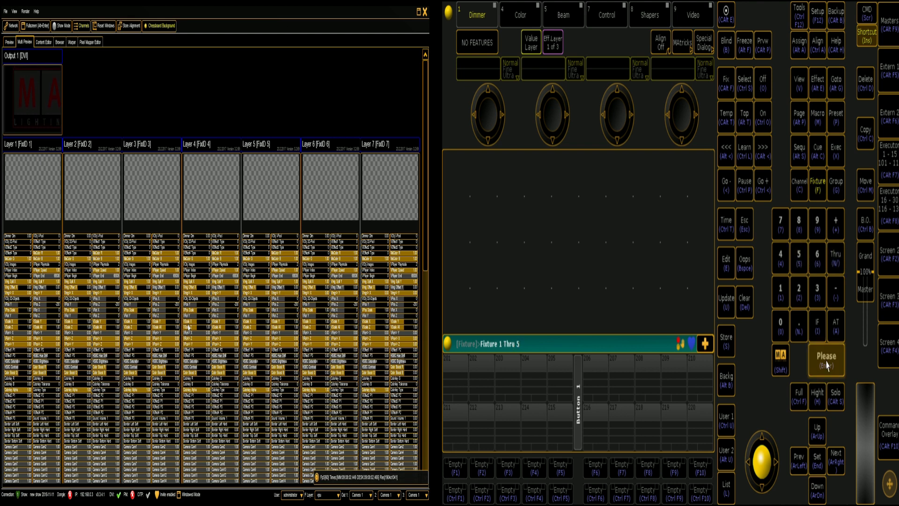
pyautogui.click(836, 327)
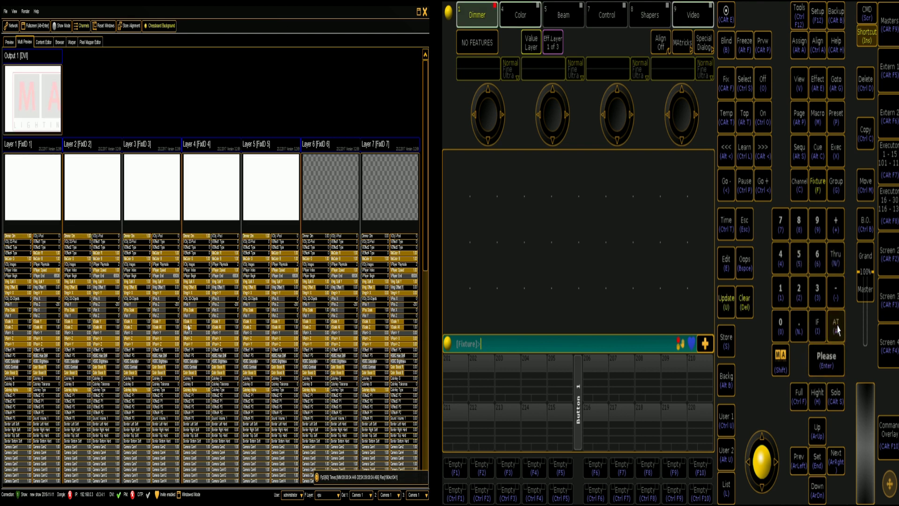
pyautogui.click(744, 302)
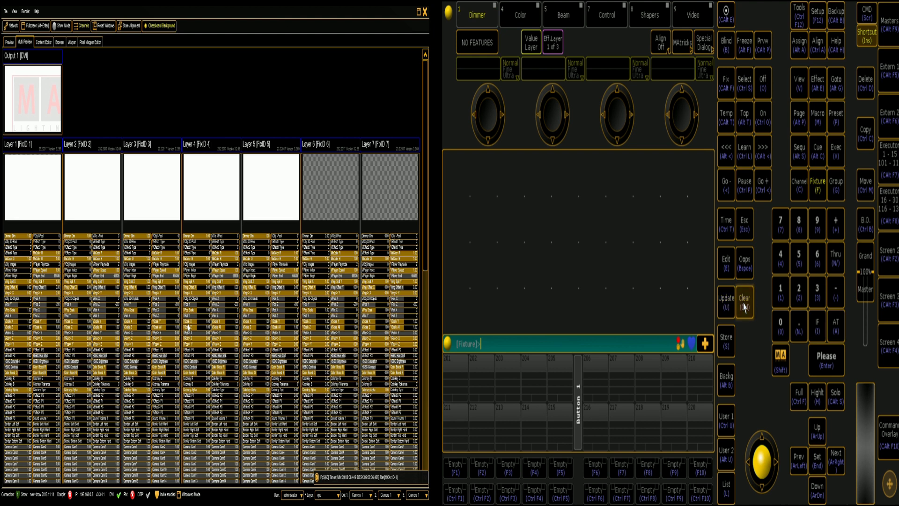
pyautogui.click(744, 304)
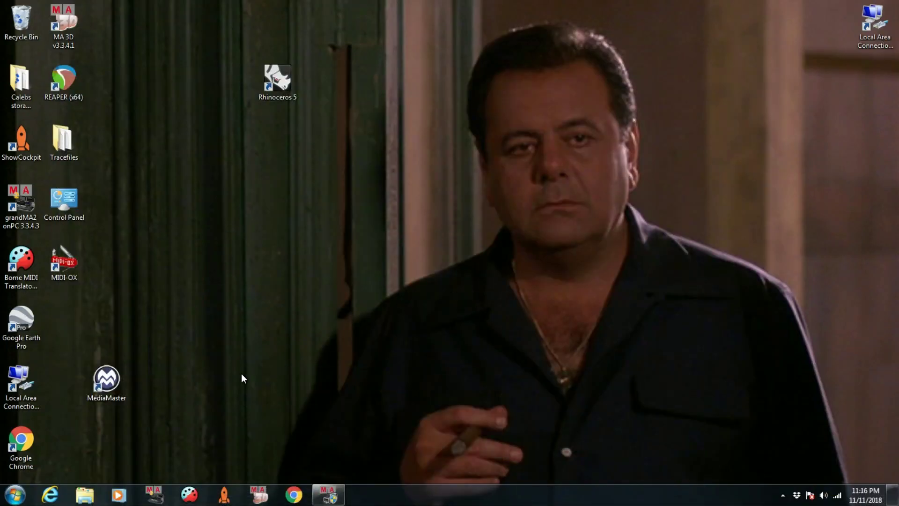
# Step: On the Windows 7 VPU station, open the Windows Firewall settings for allowed programs
pyautogui.click(15, 494)
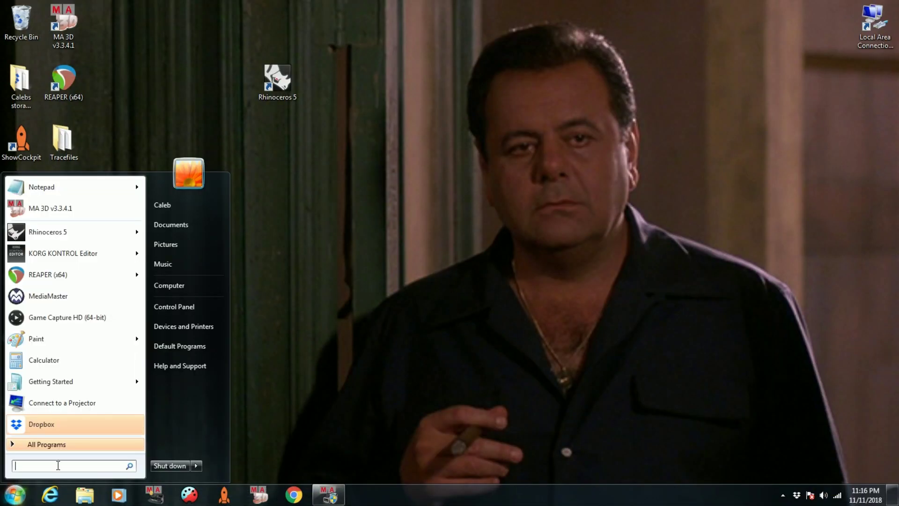
pyautogui.write('firewa')
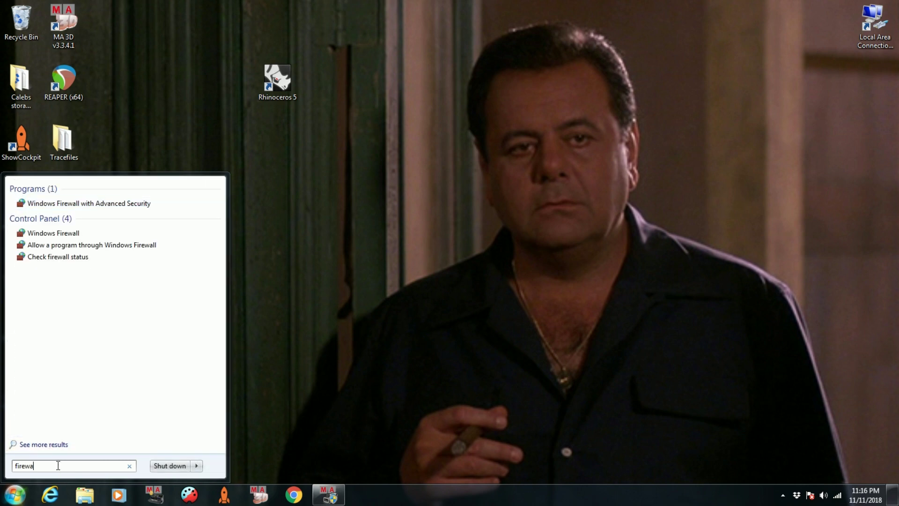
pyautogui.click(68, 245)
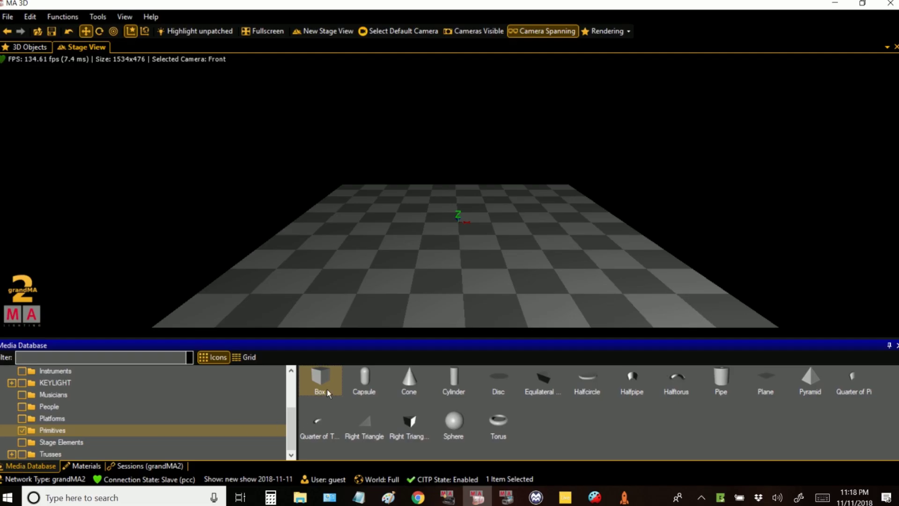
# Step: In MA 3D, add a box primitive to the stage and show its properties in a widened window
pyautogui.doubleClick(317, 380)
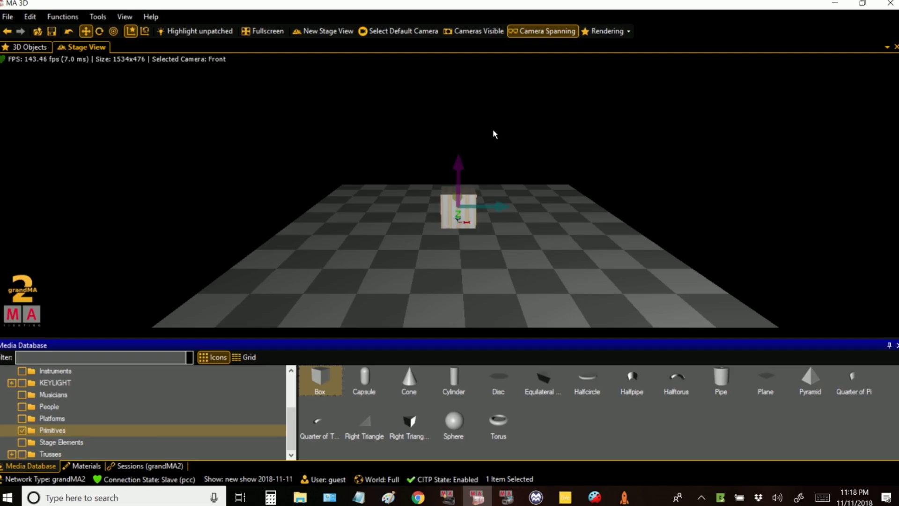
pyautogui.click(131, 17)
pyautogui.click(170, 158)
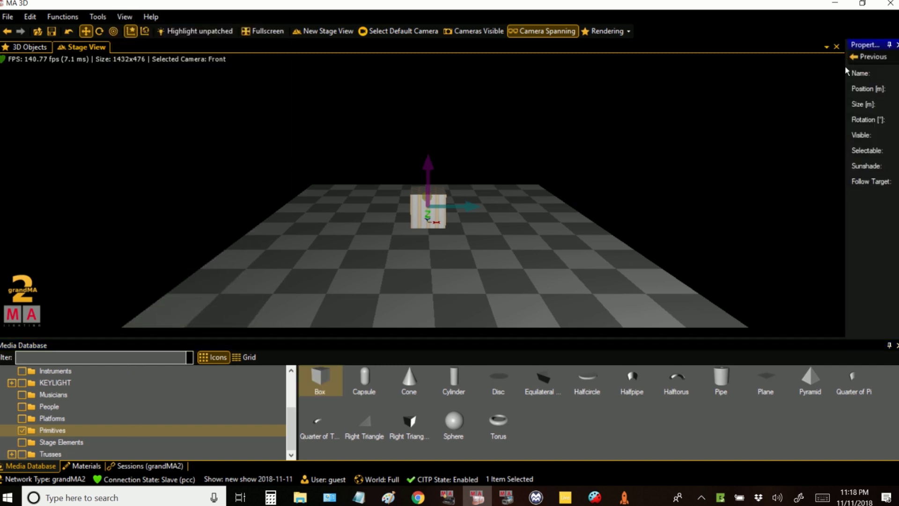
pyautogui.moveTo(846, 64); pyautogui.dragTo(736, 73)
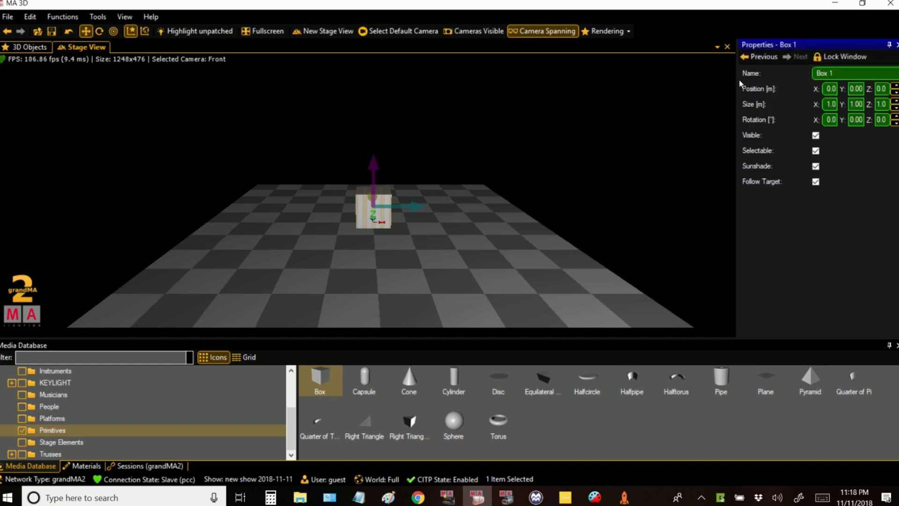
# Step: Set the box's size to X 1.3 m, Y 0.1 m and Z 5 m
pyautogui.click(831, 104)
pyautogui.doubleClick(831, 104)
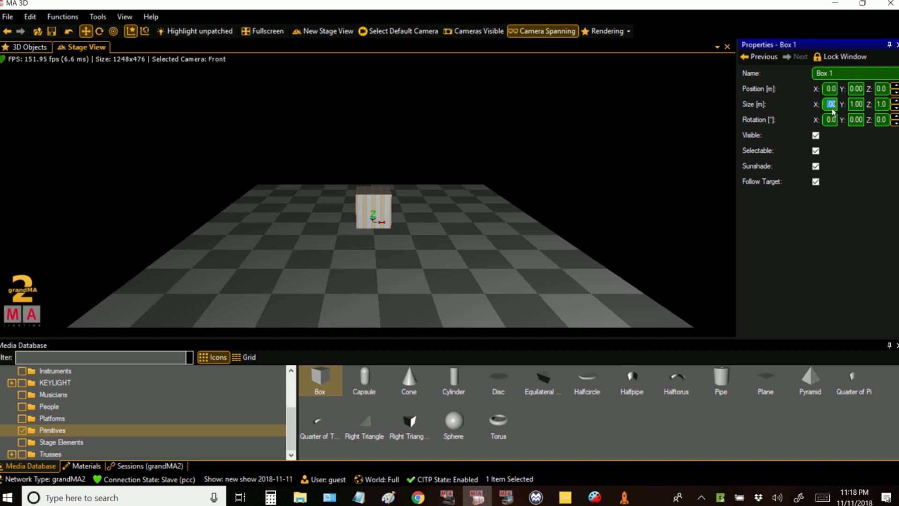
pyautogui.doubleClick(856, 104)
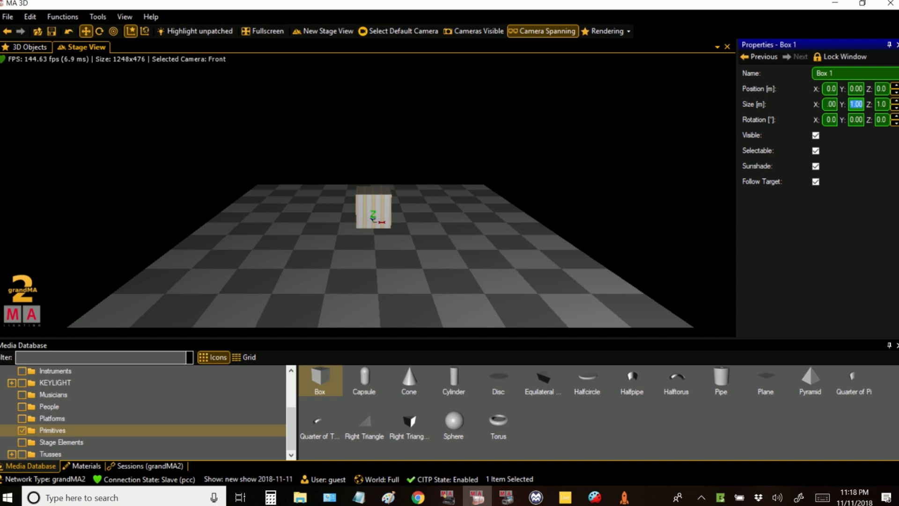
pyautogui.write('0.1')
pyautogui.doubleClick(881, 104)
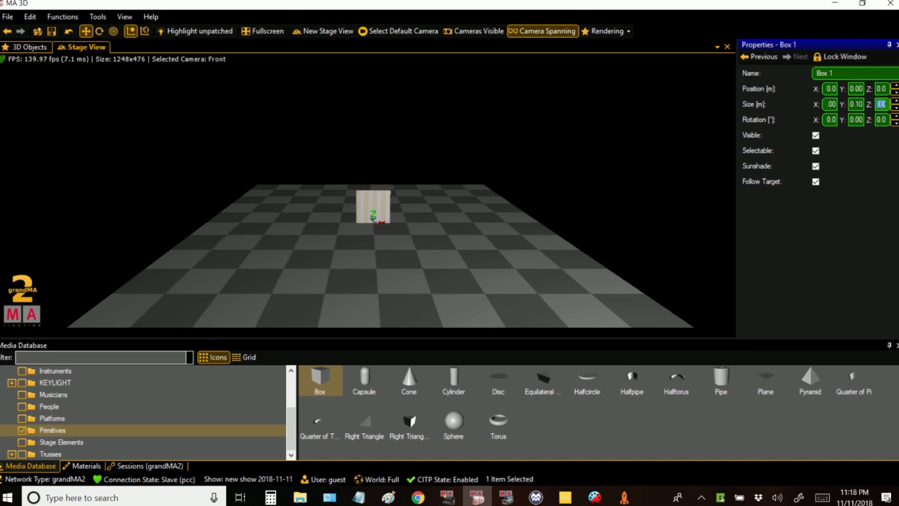
pyautogui.write('5')
pyautogui.press('Return')
pyautogui.moveTo(512, 160); pyautogui.dragTo(531, 194)
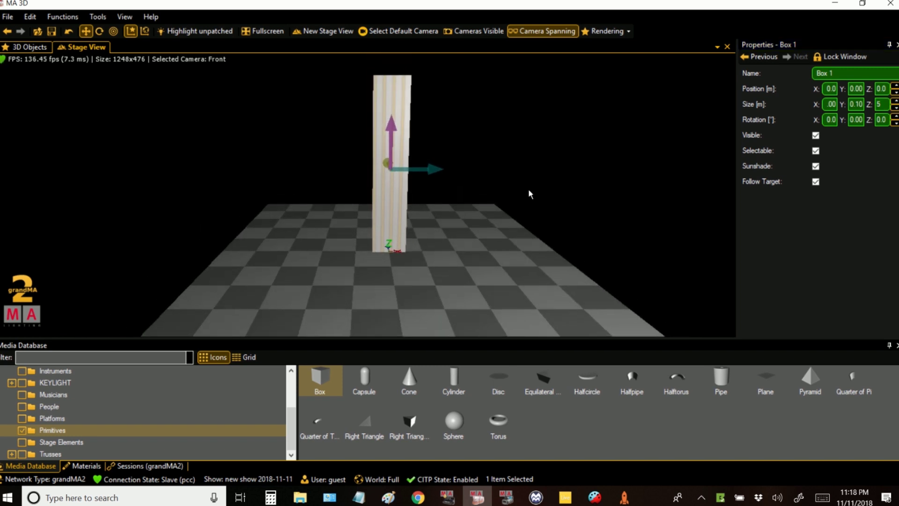
pyautogui.doubleClick(831, 104)
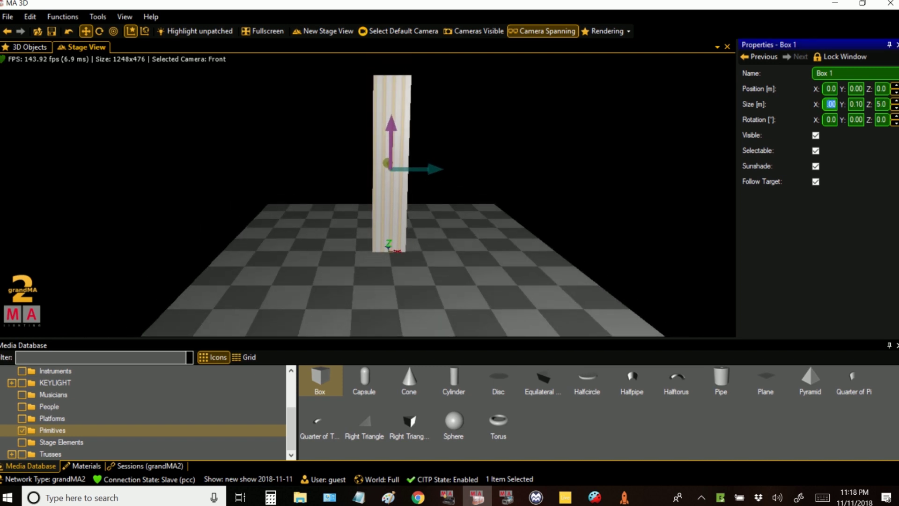
pyautogui.write('1.3')
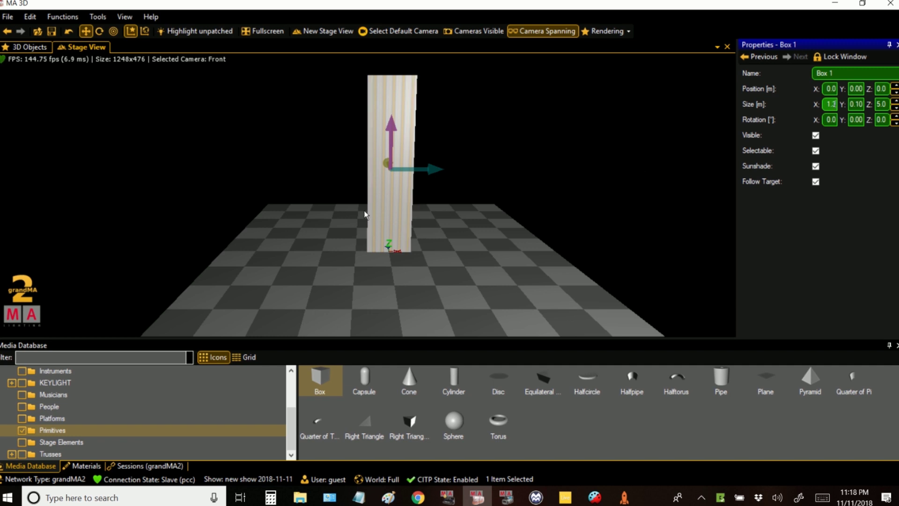
# Step: Reposition the panel along the X axis and duplicate it four times to form an evenly spaced row of five
pyautogui.moveTo(432, 172); pyautogui.dragTo(642, 188)
pyautogui.click(356, 178)
pyautogui.hotkey('ctrl', 'c')
pyautogui.hotkey('ctrl', 'v')
pyautogui.click(425, 172)
pyautogui.hotkey('ctrl', 'c')
pyautogui.hotkey('ctrl', 'v')
pyautogui.click(495, 162)
pyautogui.hotkey('ctrl', 'c')
pyautogui.hotkey('ctrl', 'v')
pyautogui.click(568, 160)
pyautogui.hotkey('ctrl', 'c')
pyautogui.hotkey('ctrl', 'v')
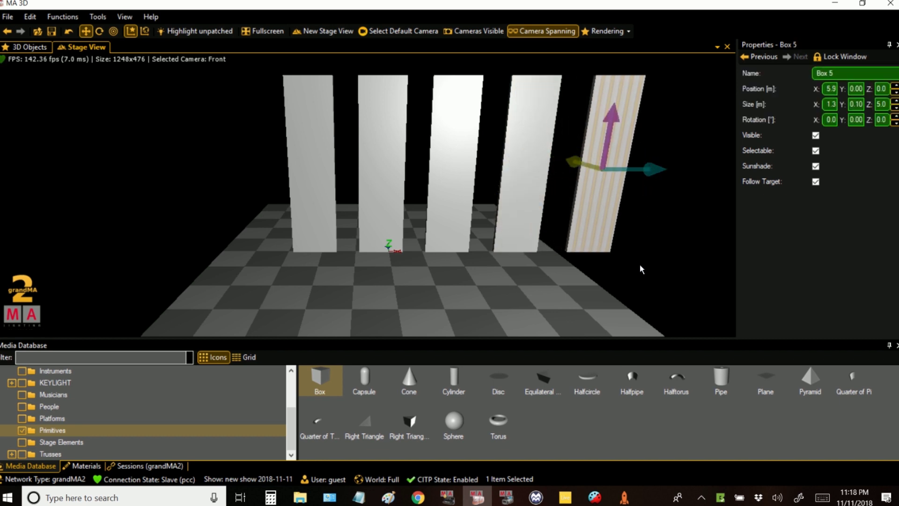
# Step: Select all five panels and shift them along the X axis so the row is centred on the stage
pyautogui.moveTo(641, 268); pyautogui.dragTo(439, 184)
pyautogui.click(498, 171)
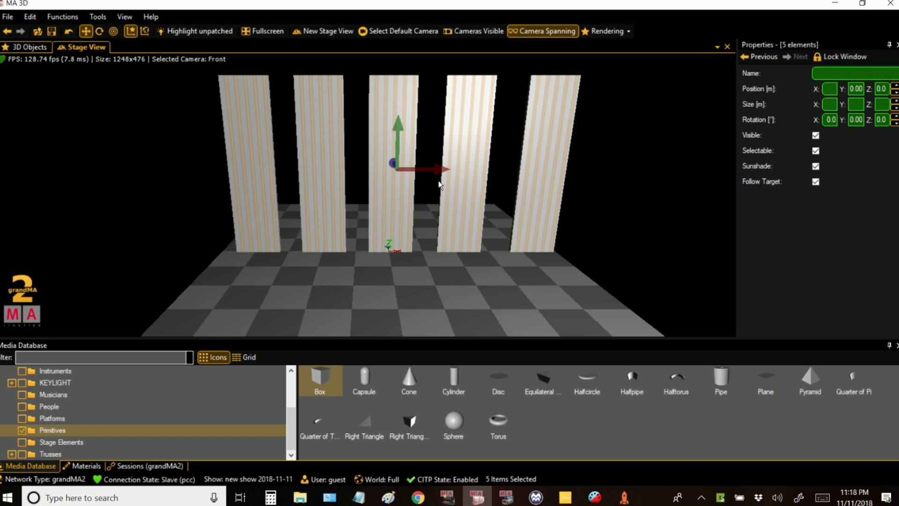
pyautogui.click(654, 144)
# Step: Select the first panel, Box 1, and bring up its material in the Materials window
pyautogui.click(237, 134)
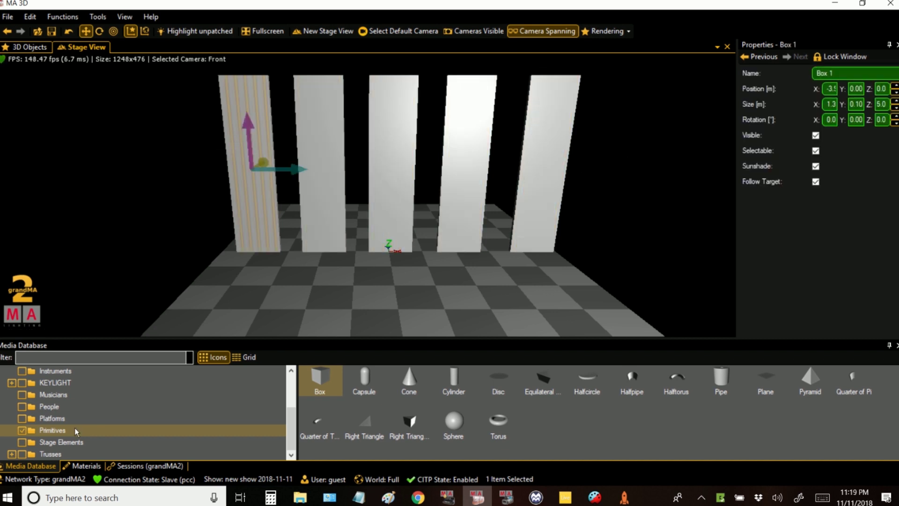
pyautogui.click(76, 465)
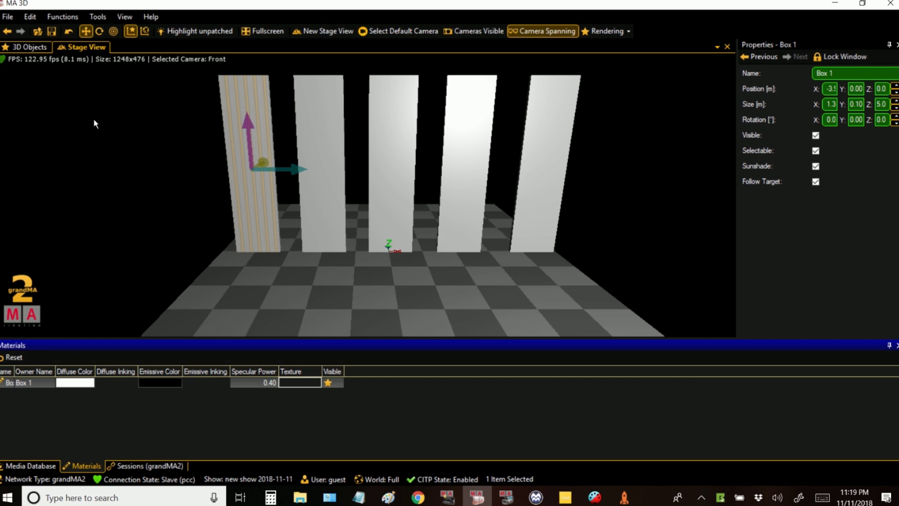
pyautogui.click(125, 16)
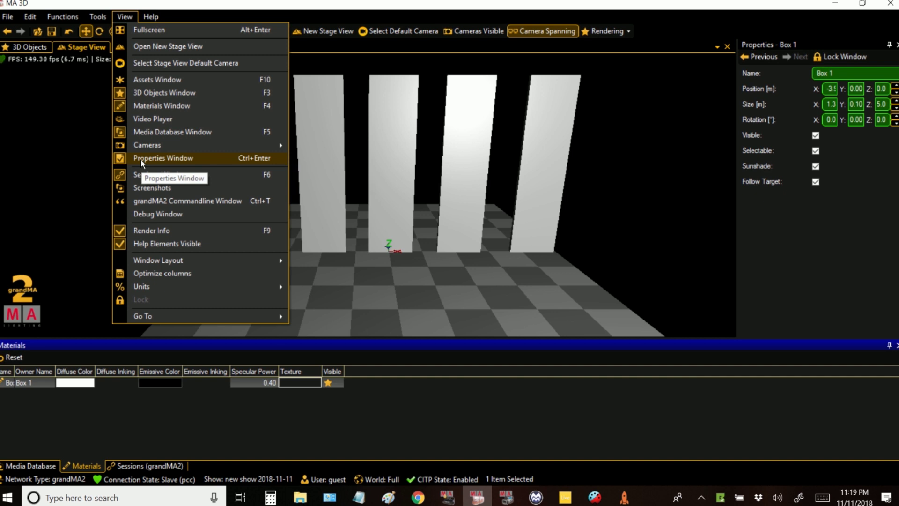
pyautogui.click(149, 105)
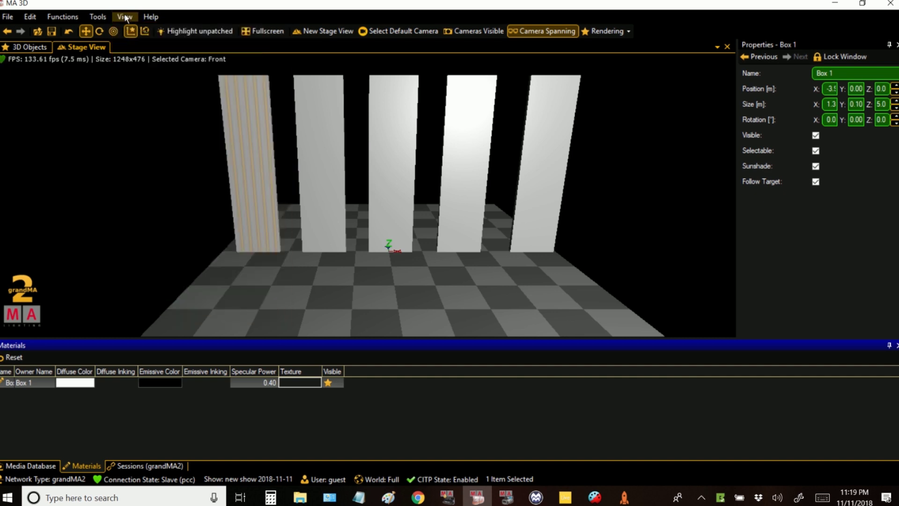
# Step: Assign the media server source Layer 1 at DESKTOP-RBOQ0A1 as the texture of Box 1
pyautogui.click(305, 383)
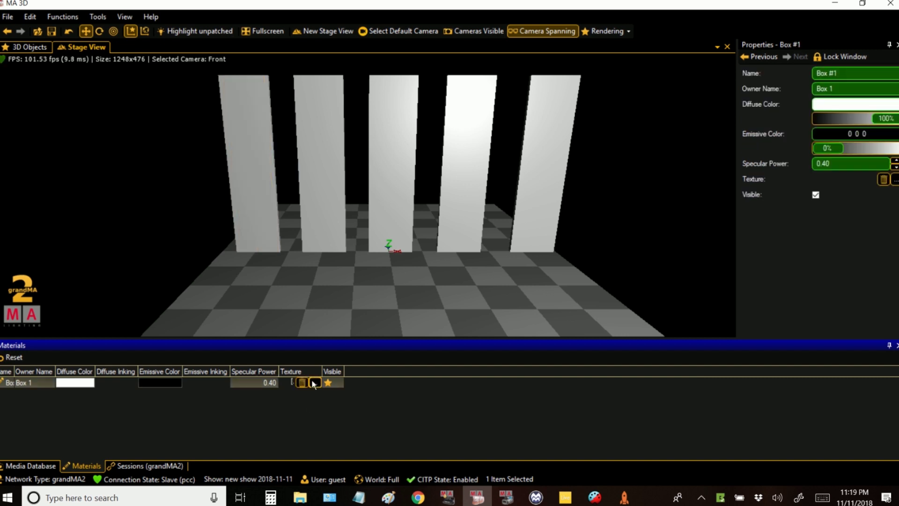
pyautogui.click(314, 383)
pyautogui.click(233, 154)
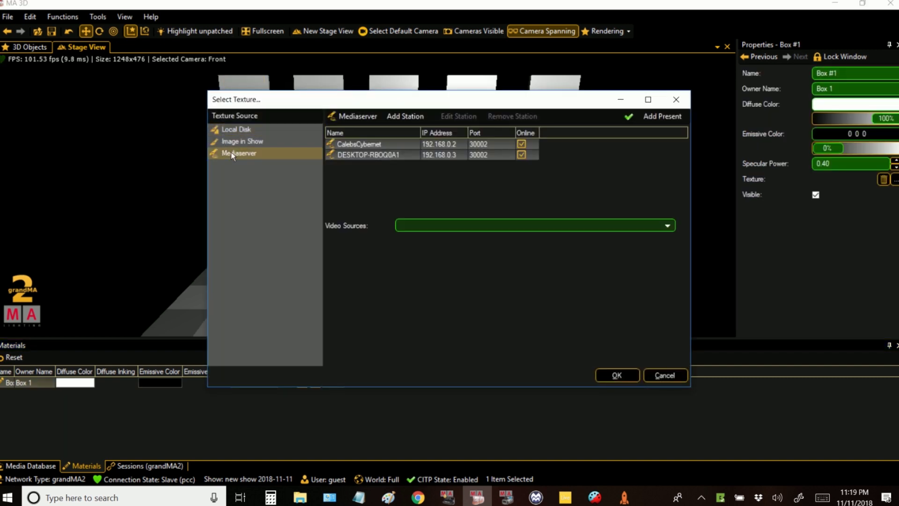
pyautogui.click(368, 155)
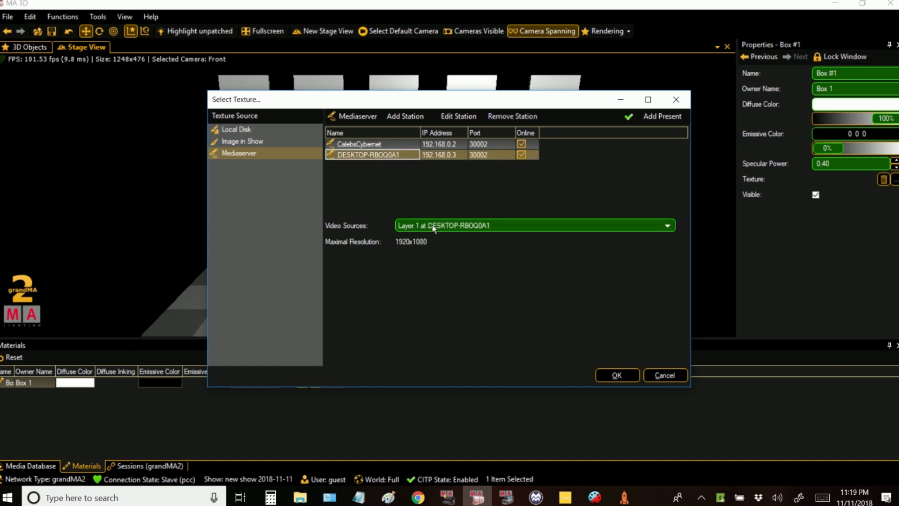
pyautogui.click(617, 375)
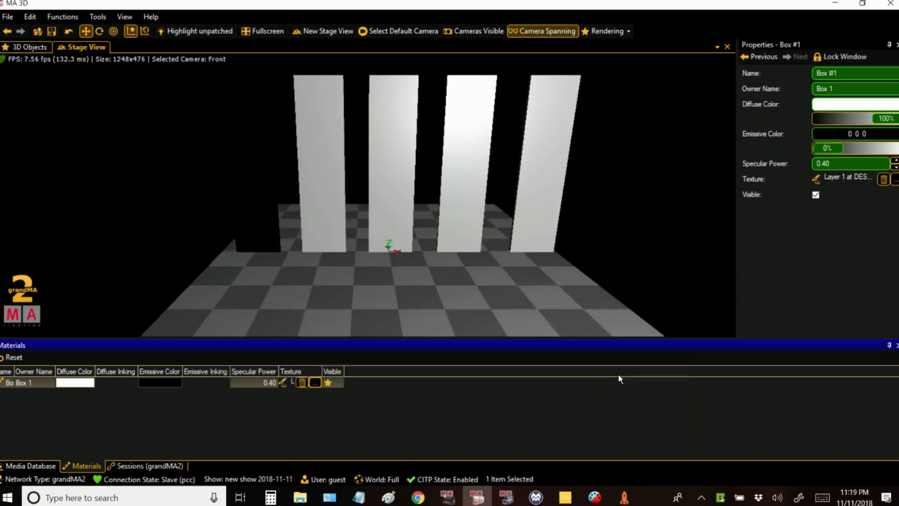
# Step: Assign the media server source Layer 2 at DESKTOP-RBOQ0A1 as the texture of the second panel, Box 2
pyautogui.click(334, 199)
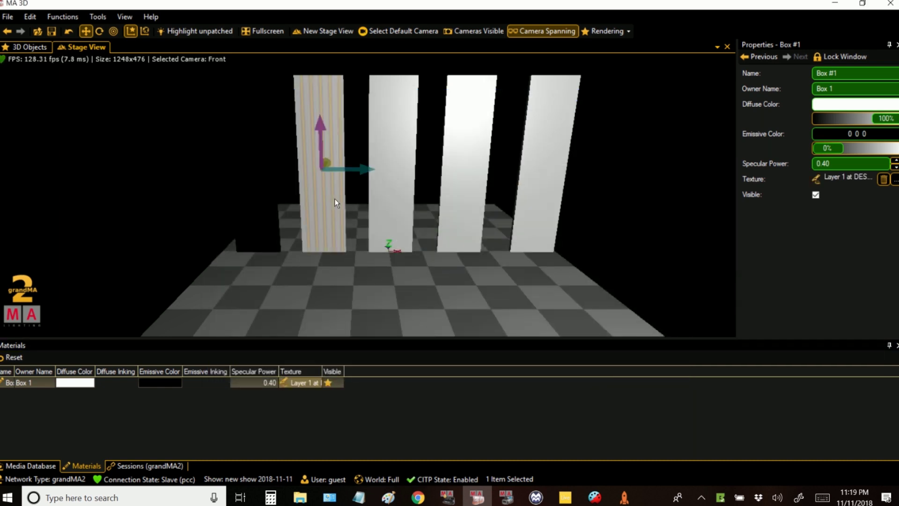
pyautogui.click(297, 384)
pyautogui.click(315, 382)
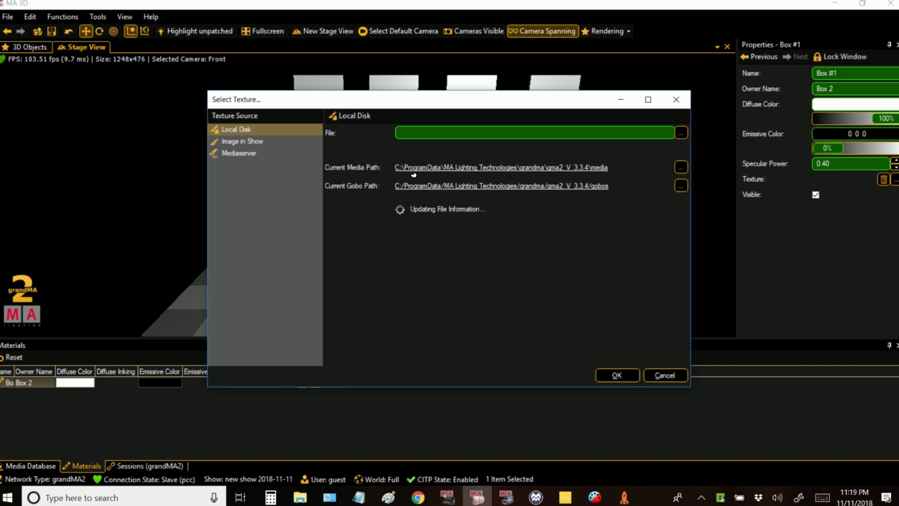
pyautogui.click(229, 154)
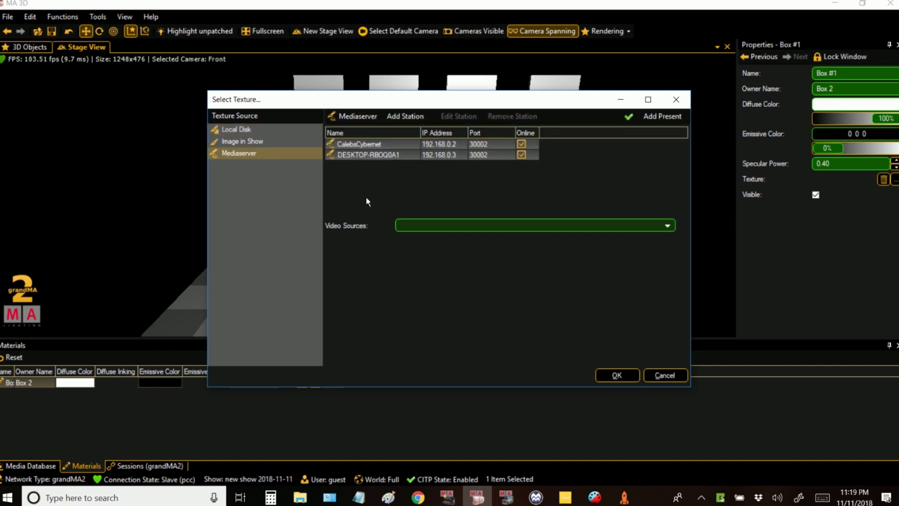
pyautogui.click(368, 156)
pyautogui.click(439, 226)
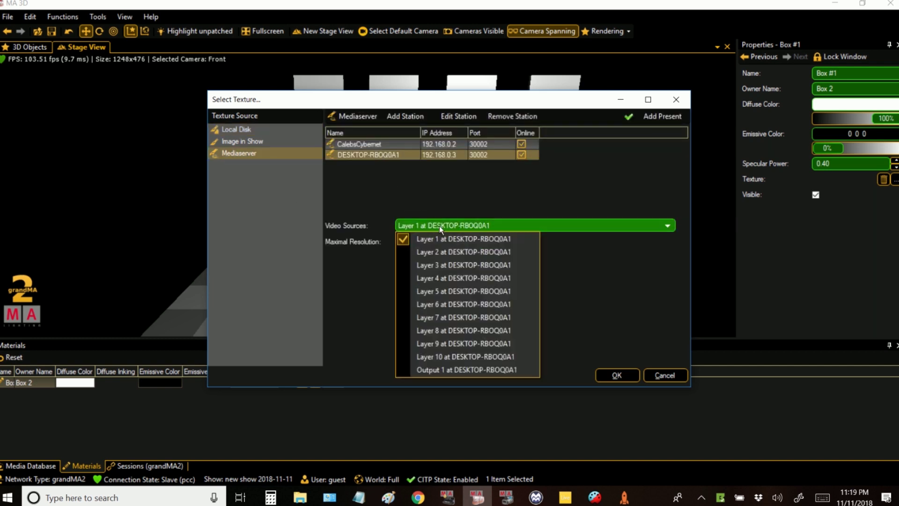
pyautogui.click(436, 252)
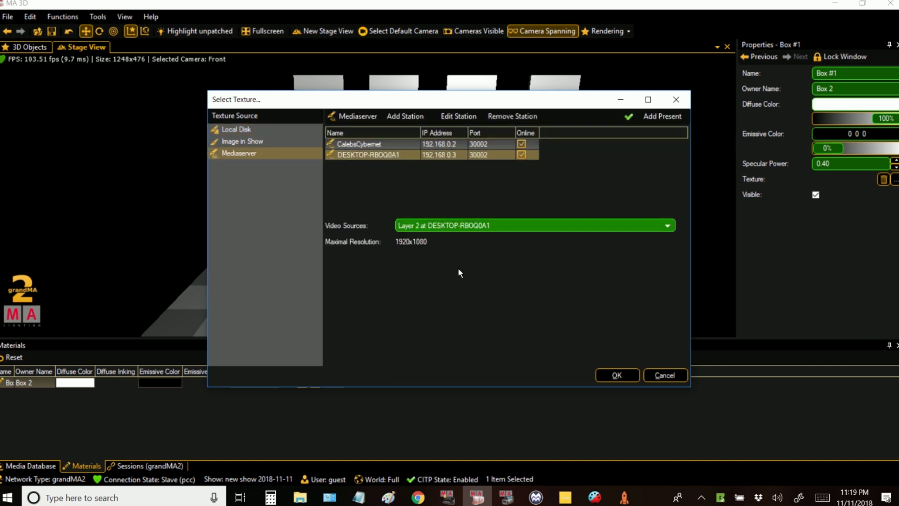
pyautogui.click(617, 376)
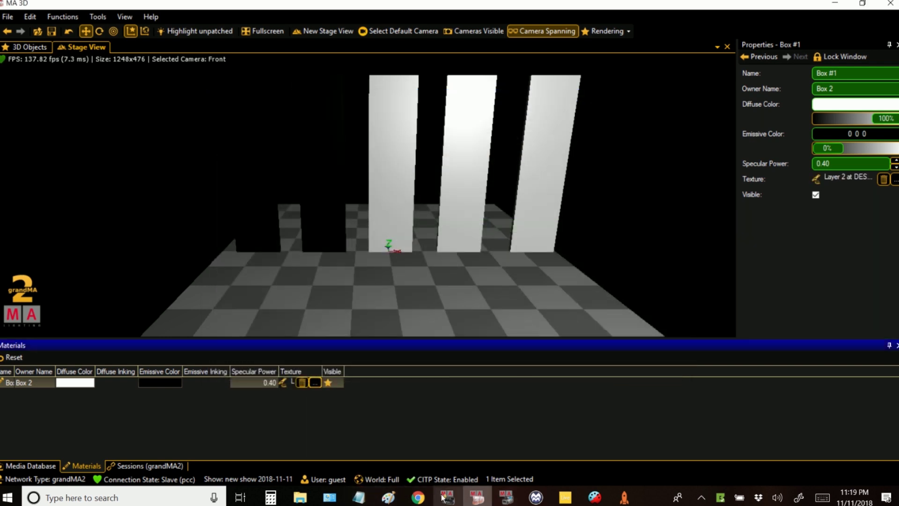
# Step: Switch to grandMA2 onPC and select fixtures 1 Thru 5
pyautogui.click(446, 497)
pyautogui.click(584, 282)
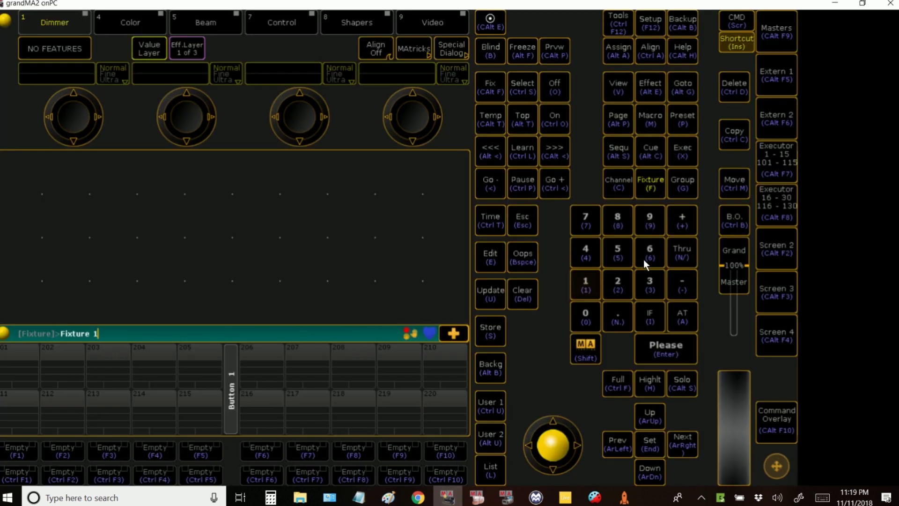
pyautogui.click(682, 253)
pyautogui.click(618, 256)
pyautogui.click(670, 349)
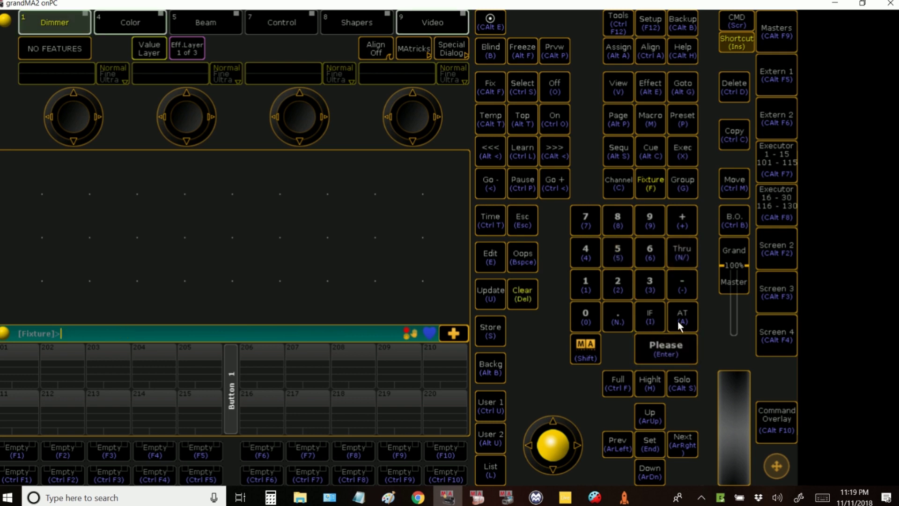
# Step: Set the selected fixtures' video Images value to the Colorbars 1280x720 image, and return to MA 3D
pyautogui.click(423, 21)
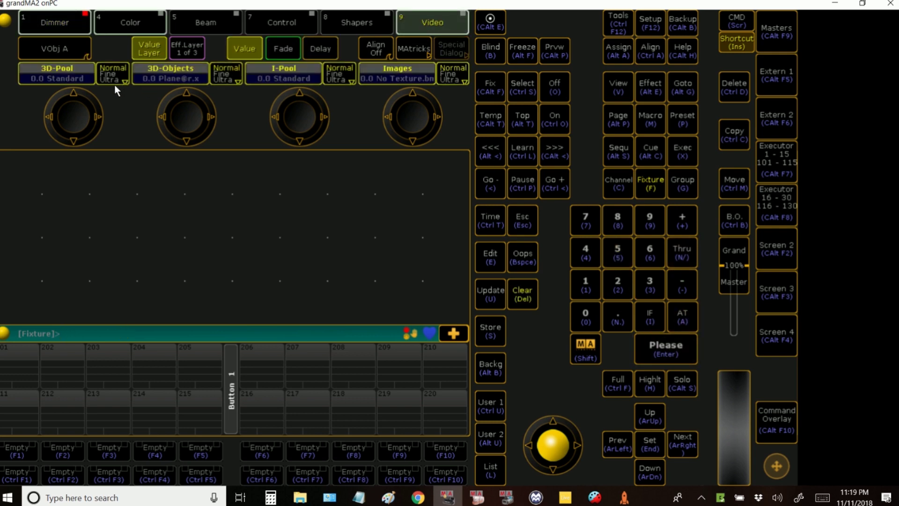
pyautogui.click(376, 75)
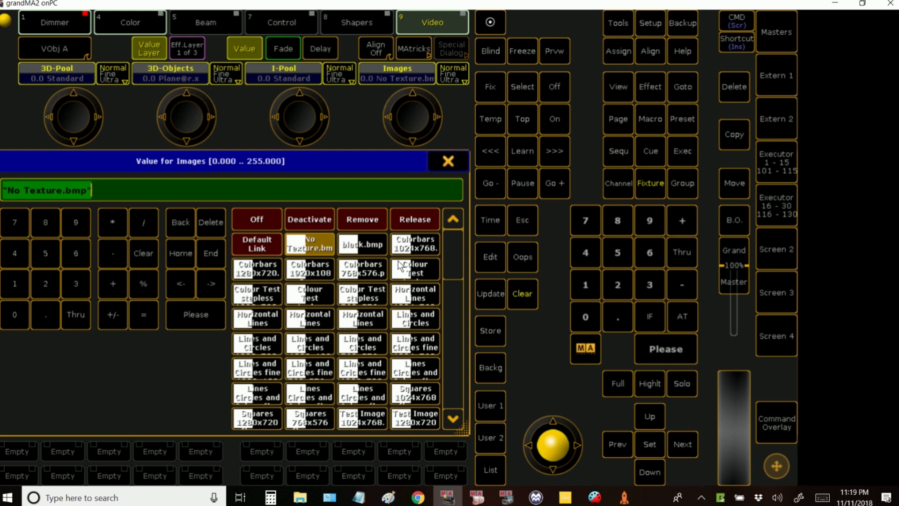
pyautogui.click(260, 267)
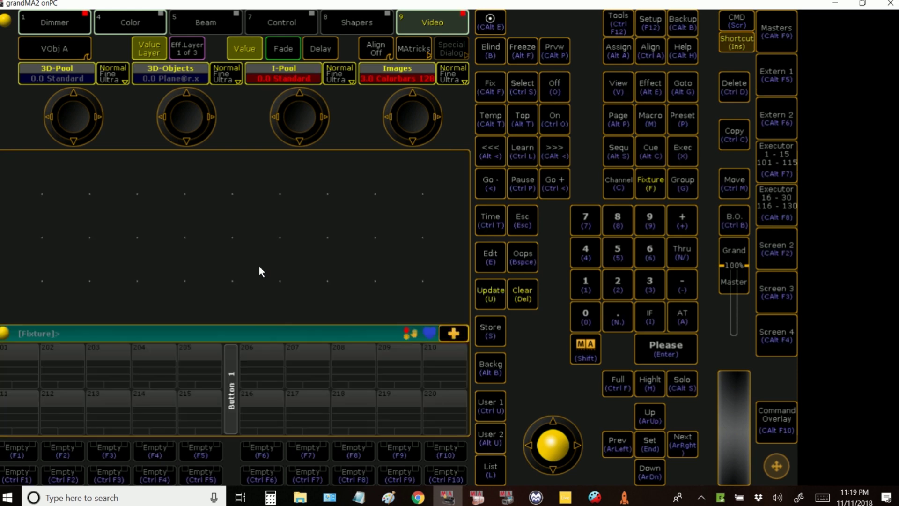
pyautogui.click(489, 498)
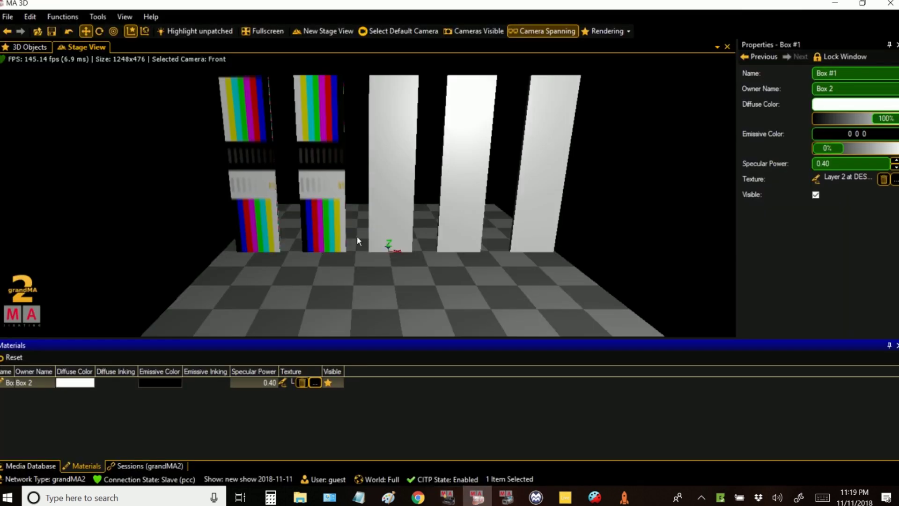
# Step: Assign the media server source Layer 3 at DESKTOP-RBOQ0A1 as the texture of the middle panel, Box 3
pyautogui.click(386, 156)
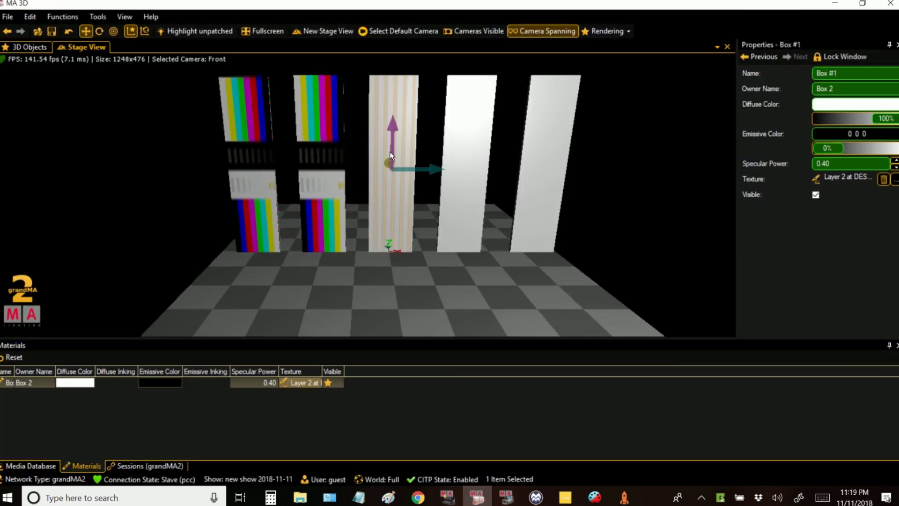
pyautogui.click(310, 384)
pyautogui.click(314, 381)
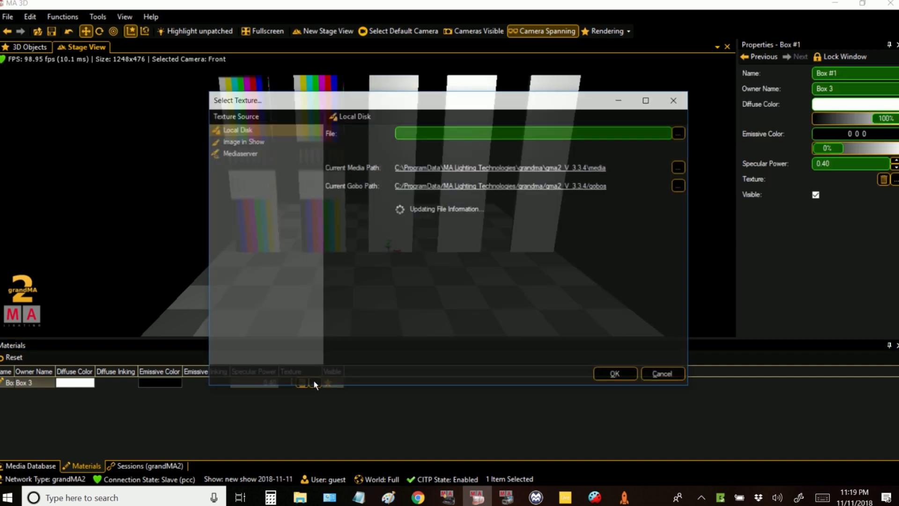
pyautogui.click(235, 153)
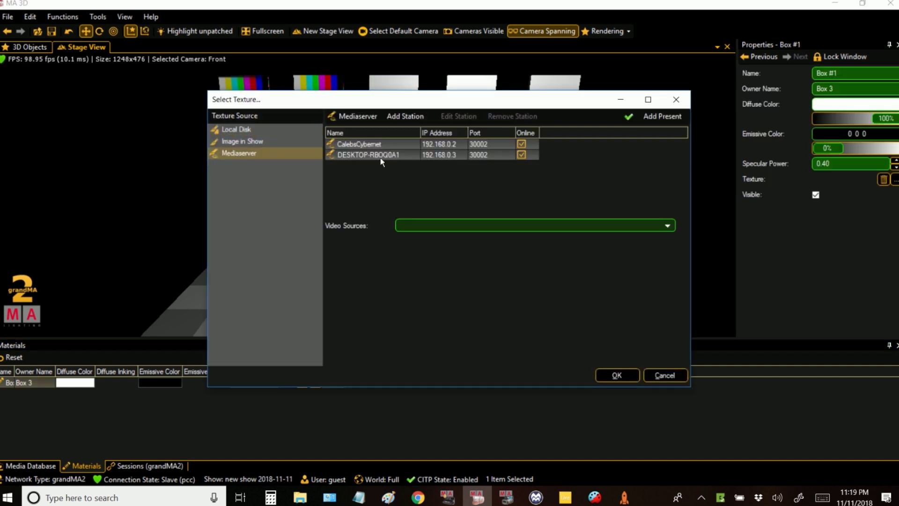
pyautogui.click(375, 155)
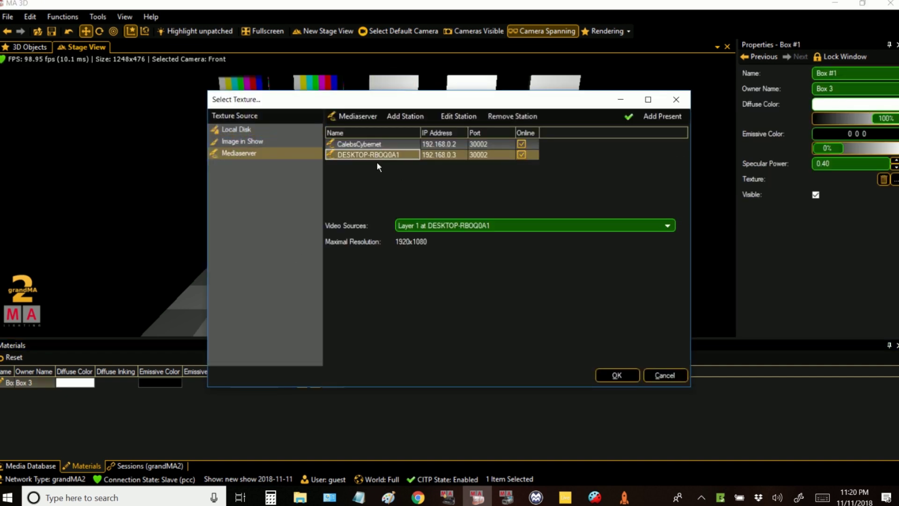
pyautogui.click(428, 226)
pyautogui.click(432, 264)
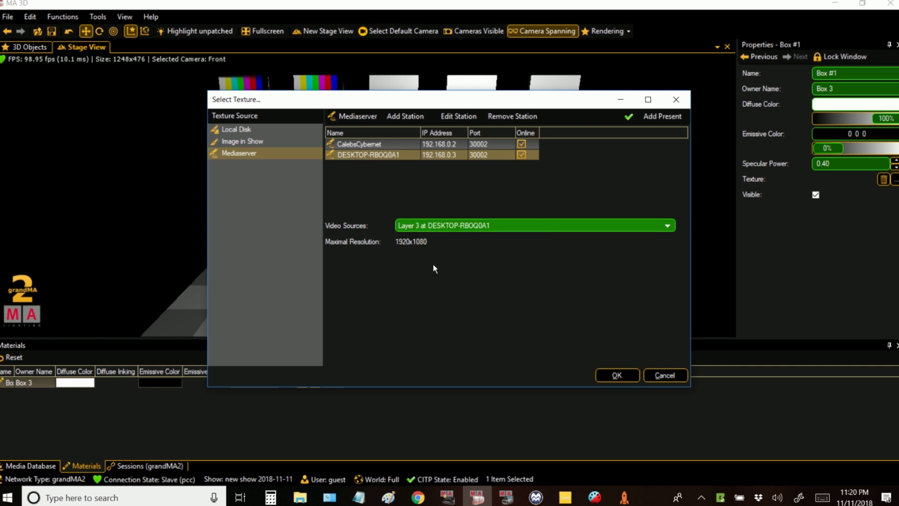
pyautogui.click(614, 378)
# Step: Assign Layer 4 of the media server station at 192.168.0.2 as the texture of the fourth panel, Box 4
pyautogui.click(457, 165)
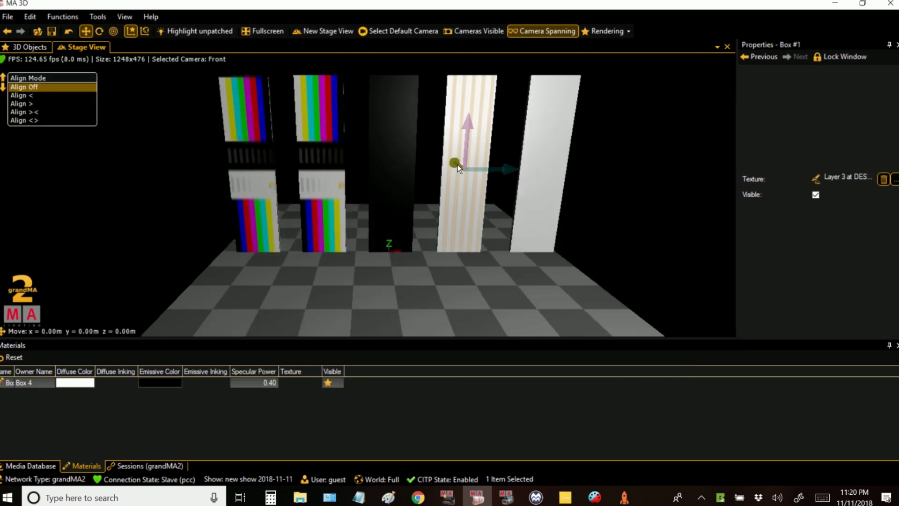
pyautogui.click(314, 387)
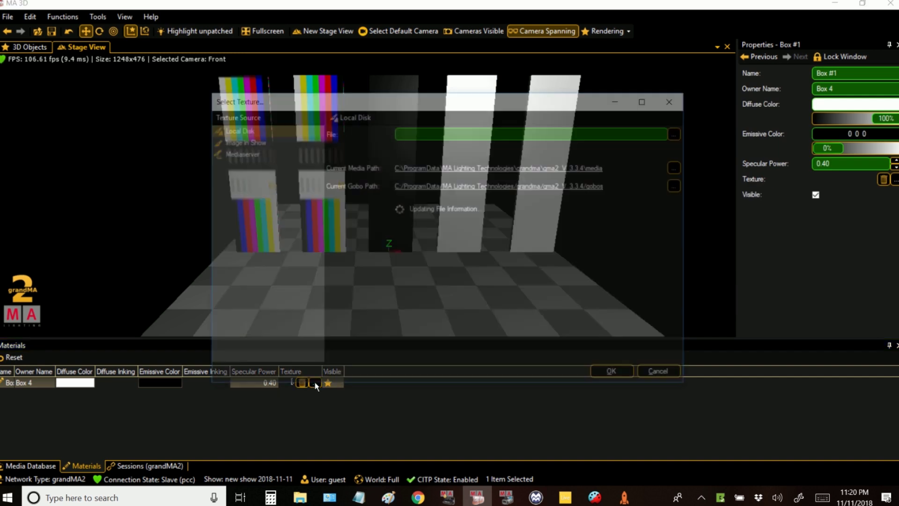
pyautogui.click(313, 382)
pyautogui.click(226, 152)
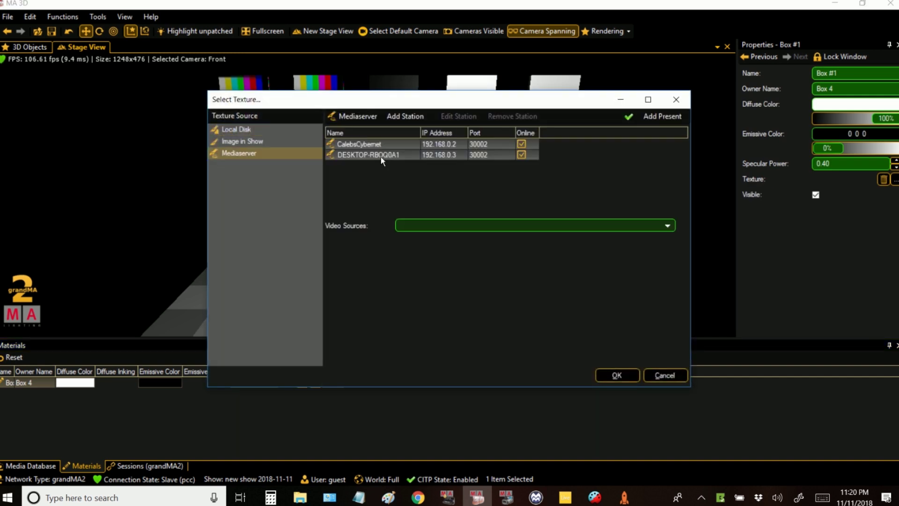
pyautogui.click(379, 144)
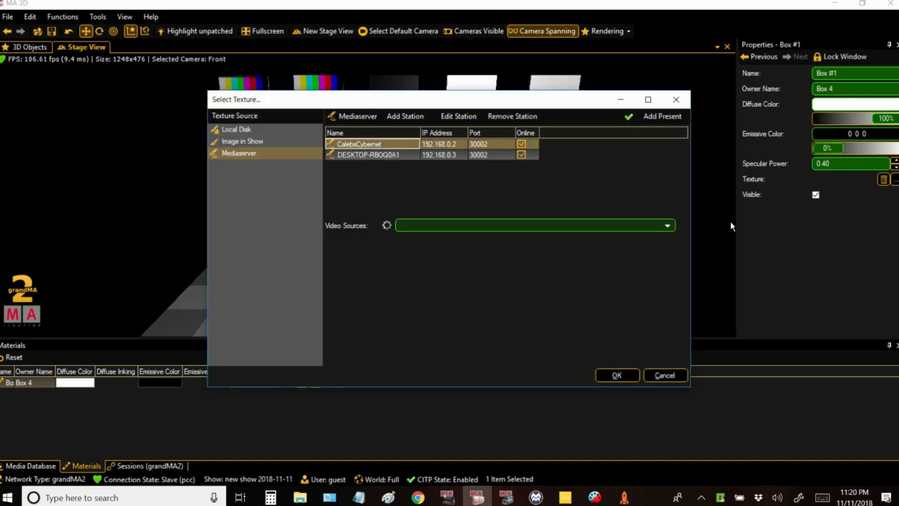
pyautogui.click(666, 226)
pyautogui.click(477, 287)
pyautogui.click(613, 373)
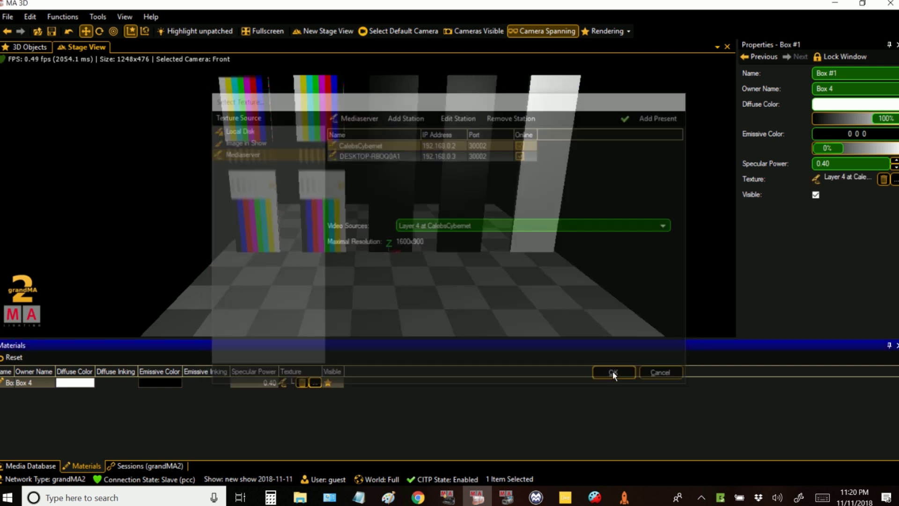
# Step: Assign Layer 5 of the media server station at 192.168.0.2 as the texture of the fifth panel, Box 5
pyautogui.click(552, 161)
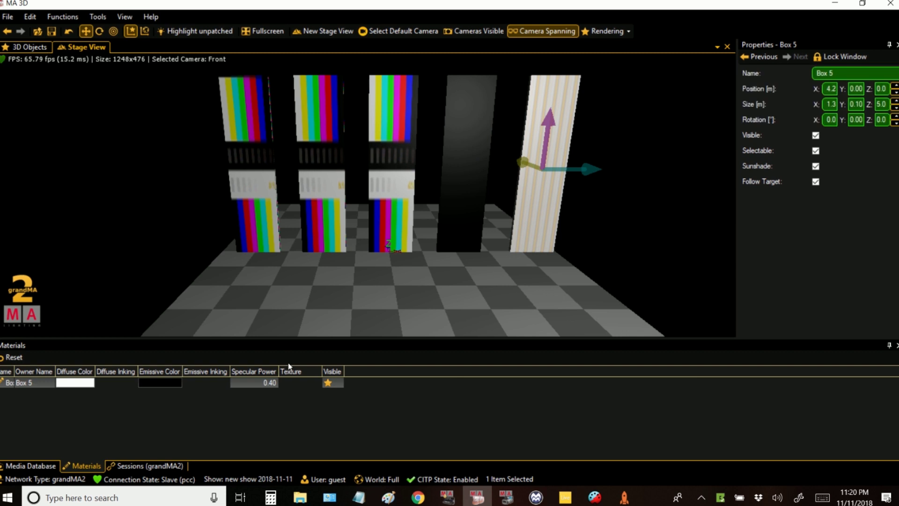
pyautogui.click(301, 382)
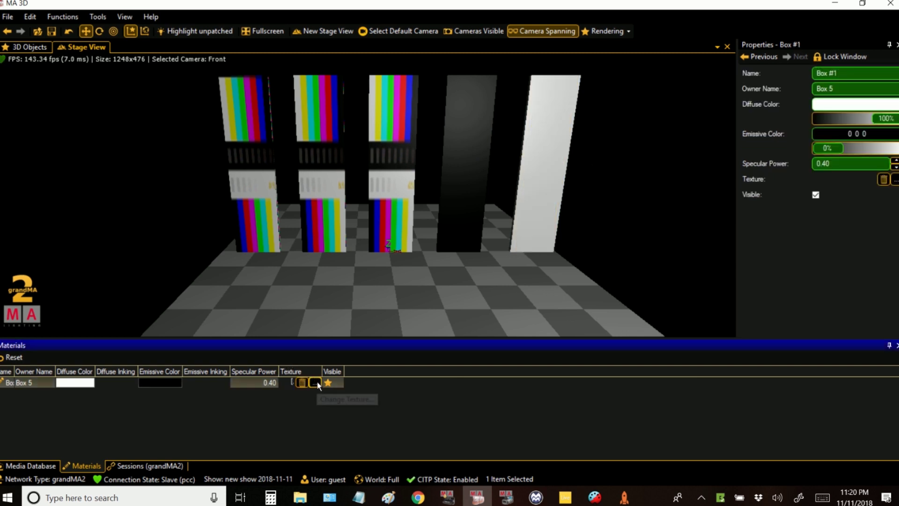
pyautogui.click(317, 382)
pyautogui.click(243, 153)
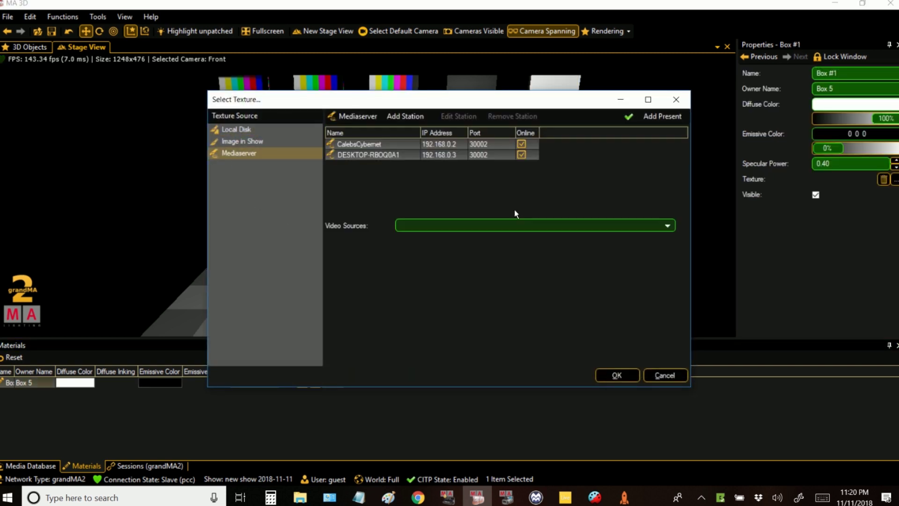
pyautogui.click(387, 144)
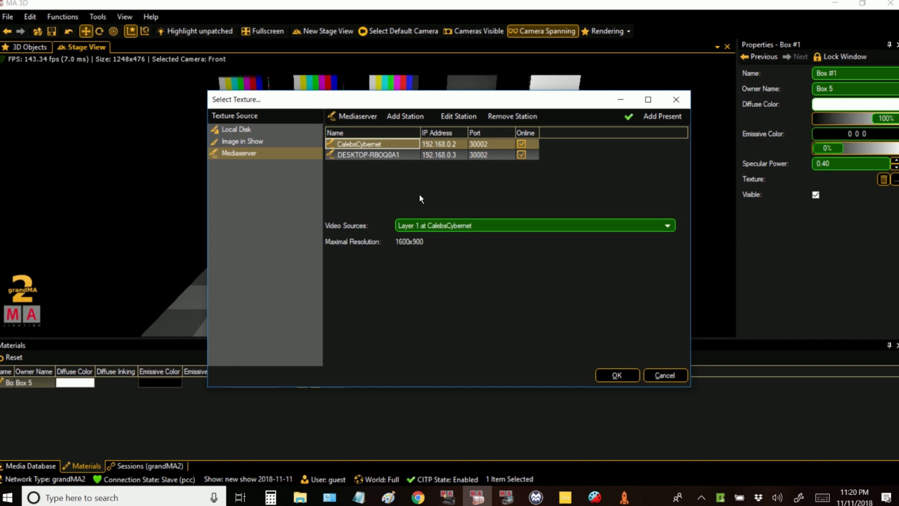
pyautogui.click(476, 226)
pyautogui.click(460, 291)
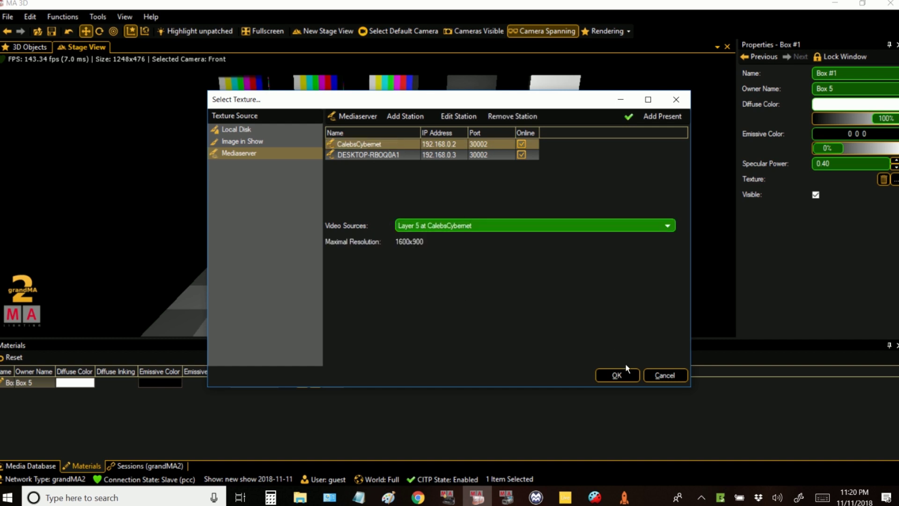
pyautogui.click(619, 375)
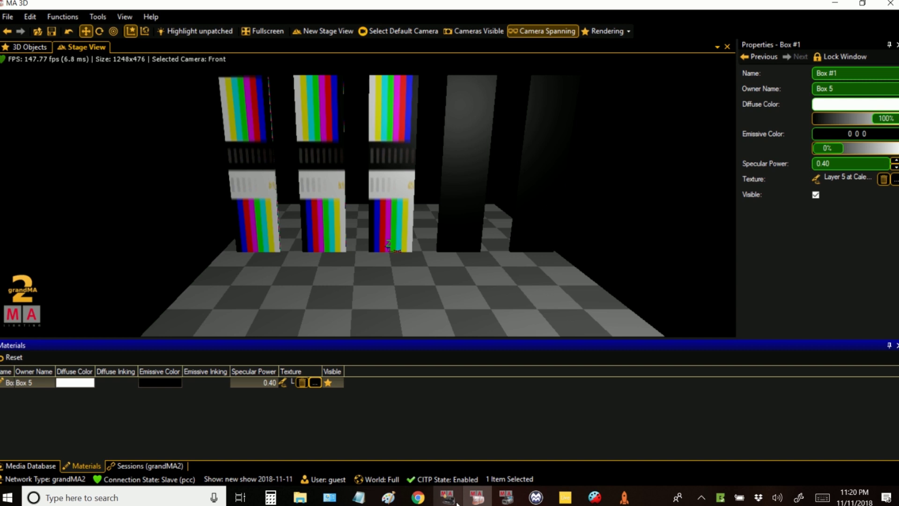
# Step: Switch to the VPU's Content Editor, select the Colorbars 1024x768 image in slot 2, and browse to the C:\Content folder
pyautogui.moveTo(457, 503)
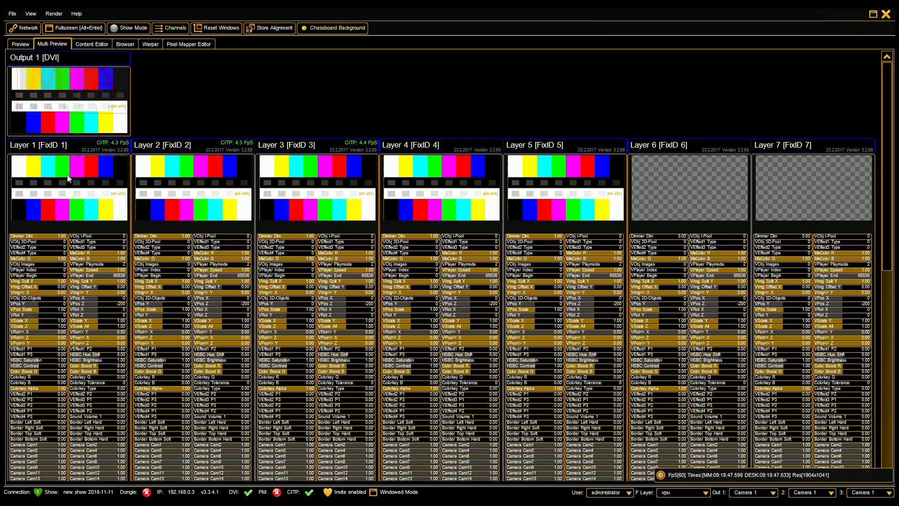
pyautogui.click(87, 44)
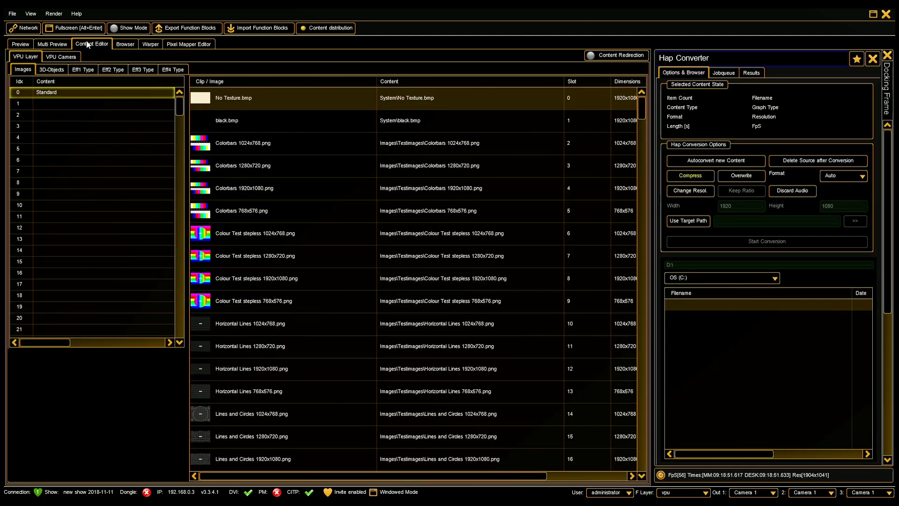
pyautogui.click(265, 144)
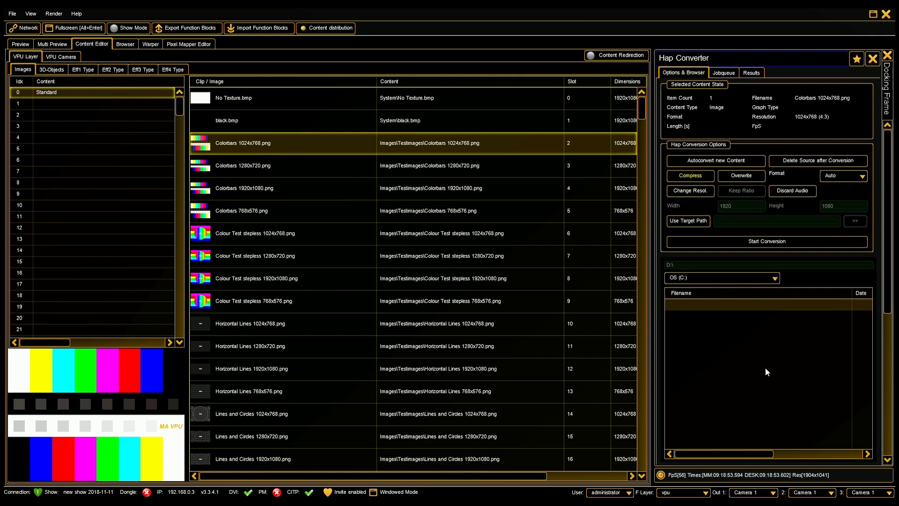
pyautogui.click(751, 281)
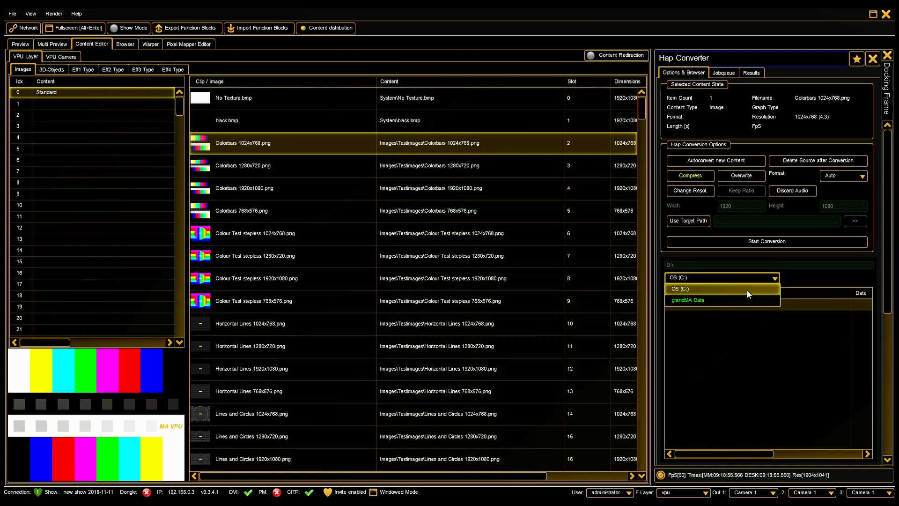
pyautogui.click(748, 289)
pyautogui.click(710, 340)
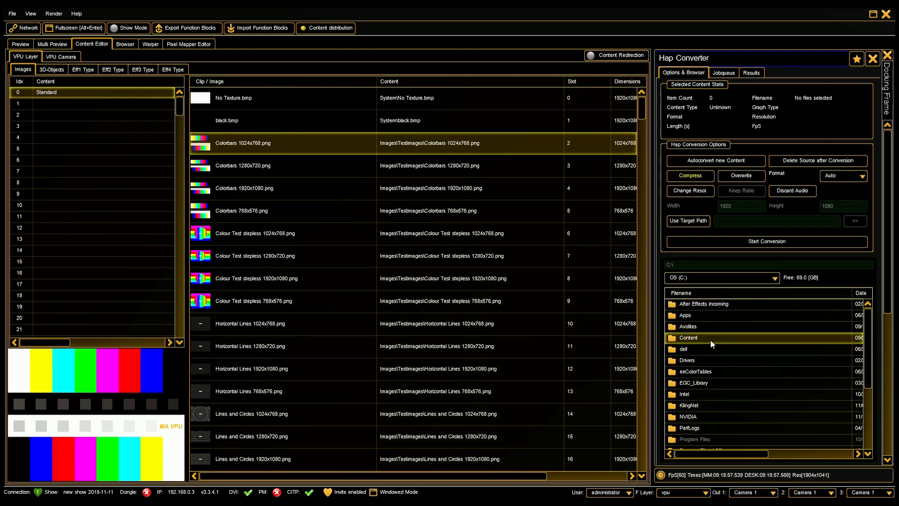
pyautogui.doubleClick(710, 340)
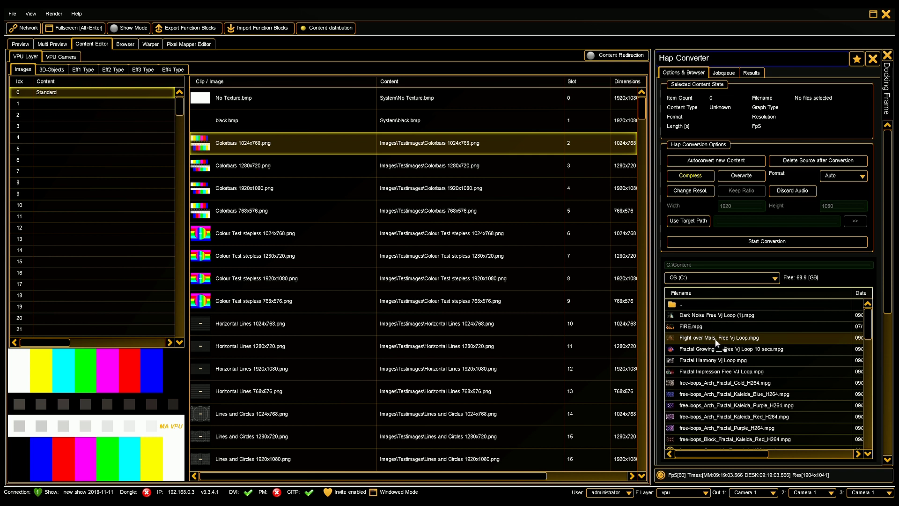
# Step: Overwrite image slot 2 with Flight over Mars, Free Vj Loop.mpg and slot 3 with Fractal Growing __ Free Vj Loop 10 secs.mpg
pyautogui.click(717, 339)
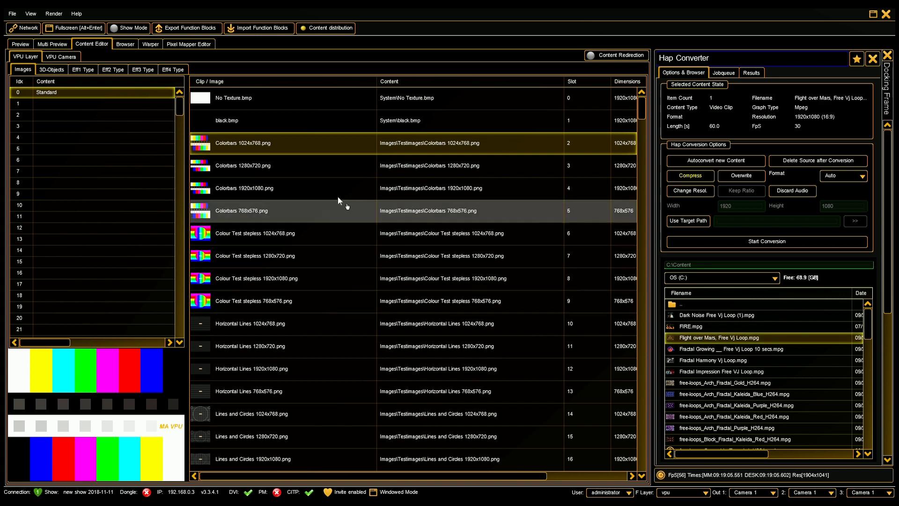
pyautogui.moveTo(312, 145); pyautogui.dragTo(311, 145)
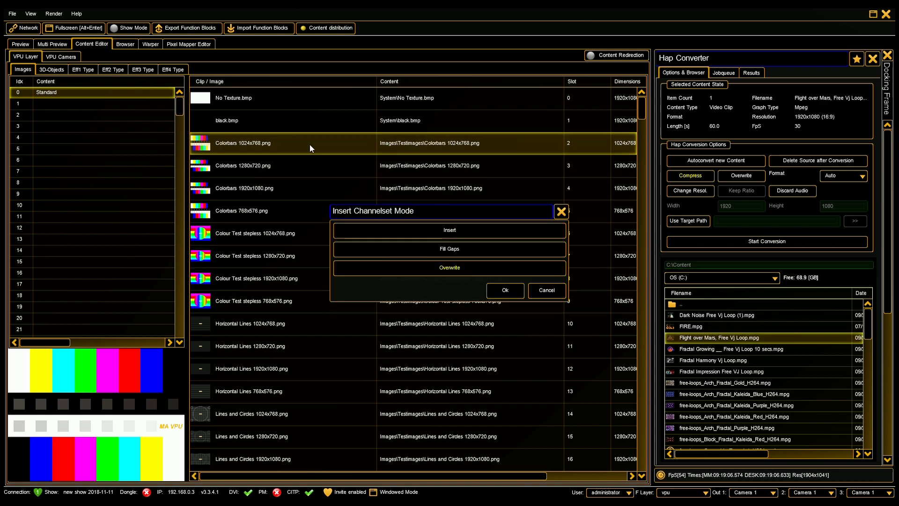
pyautogui.click(505, 293)
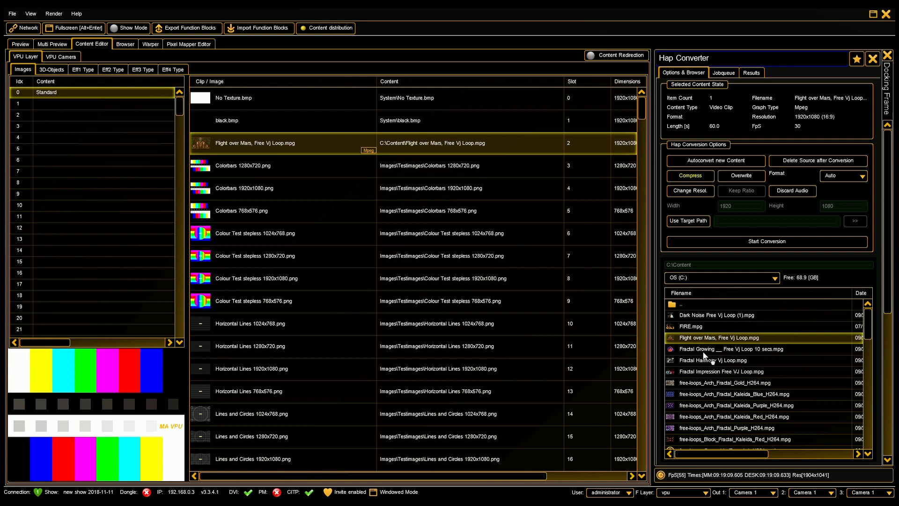
pyautogui.click(704, 350)
pyautogui.moveTo(705, 355); pyautogui.dragTo(274, 168)
pyautogui.click(505, 291)
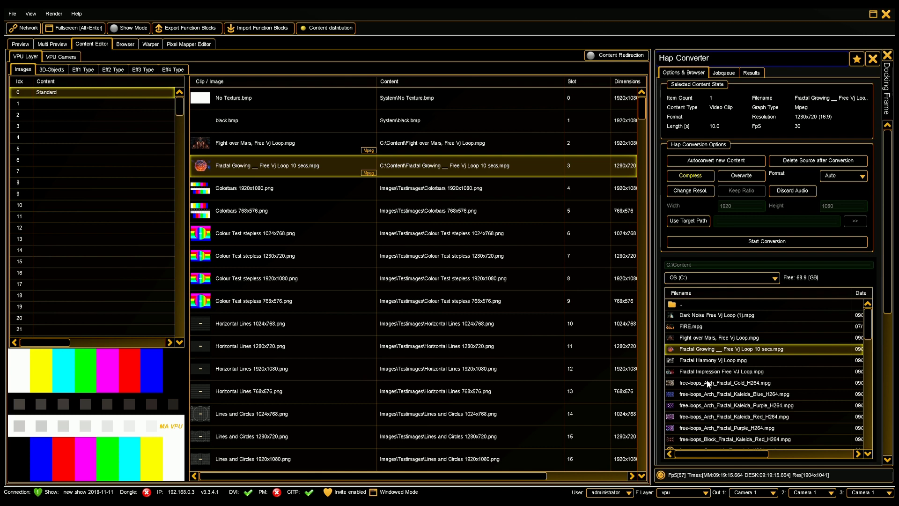
# Step: Overwrite image slot 4 with free-loops_Arch_Fractal_Gold_H264.mpg and slot 5 with free-loops_Block_Fractal_Kaleida_Red_H264.mpg
pyautogui.click(711, 383)
pyautogui.moveTo(711, 387); pyautogui.dragTo(264, 184)
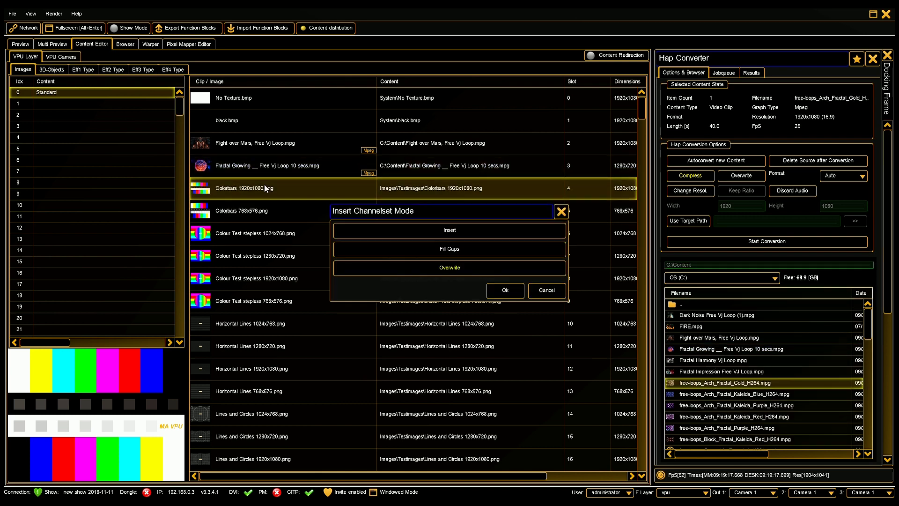
pyautogui.click(505, 290)
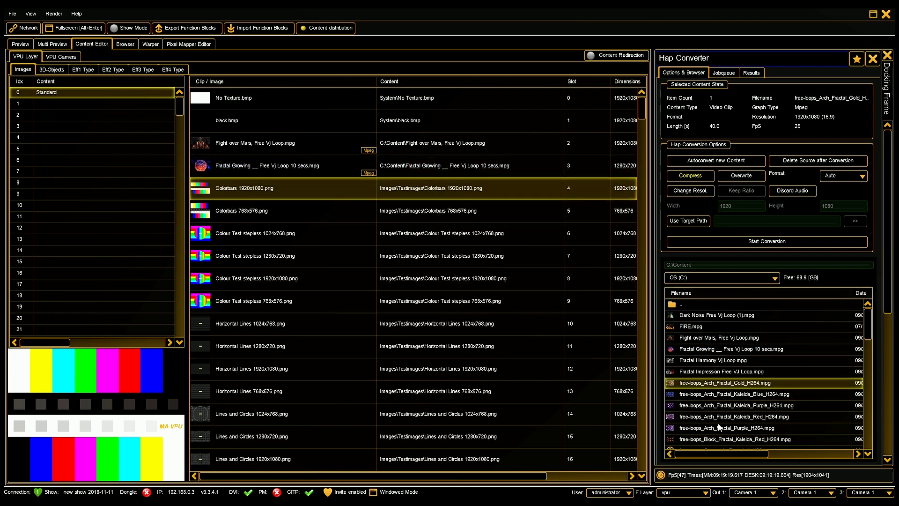
pyautogui.moveTo(714, 441); pyautogui.dragTo(276, 218)
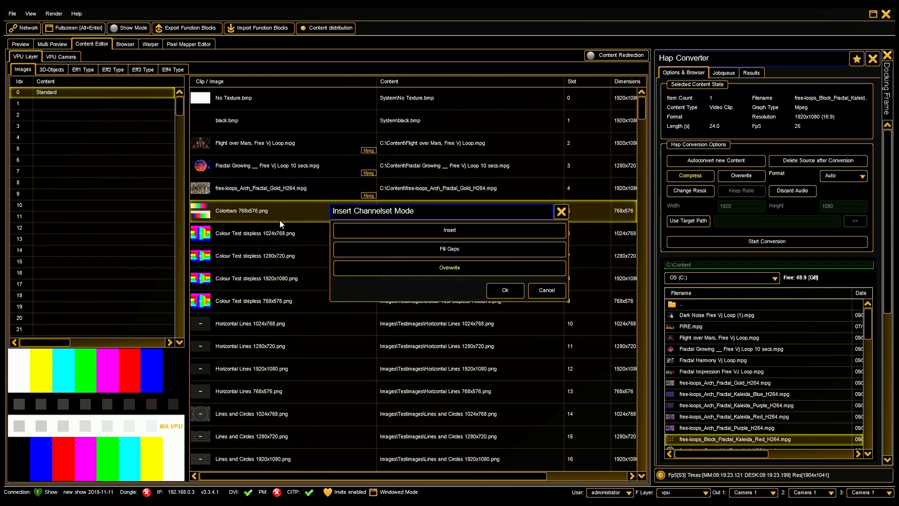
pyautogui.click(505, 290)
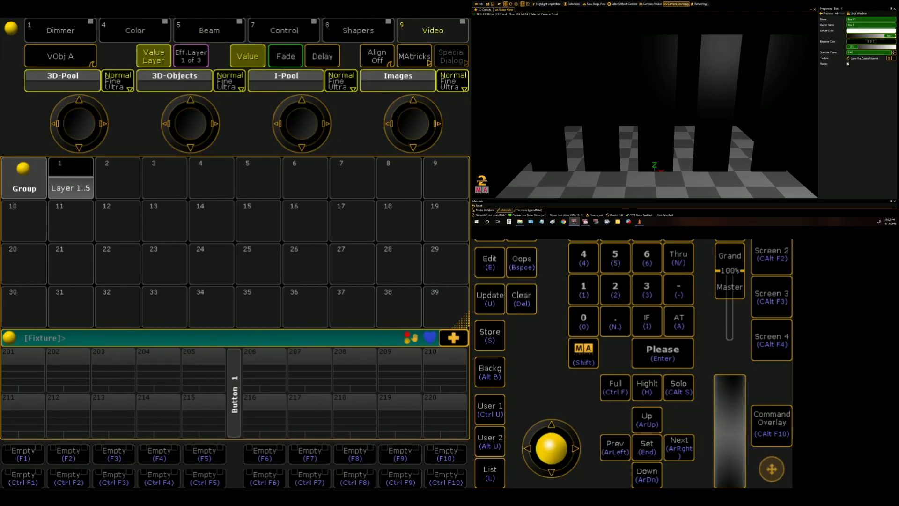
# Step: In grandMA2 onPC, bring up the dimmer of group Layer 1..5 and set its Images value to Colour Test stepless 1024x768
pyautogui.click(76, 186)
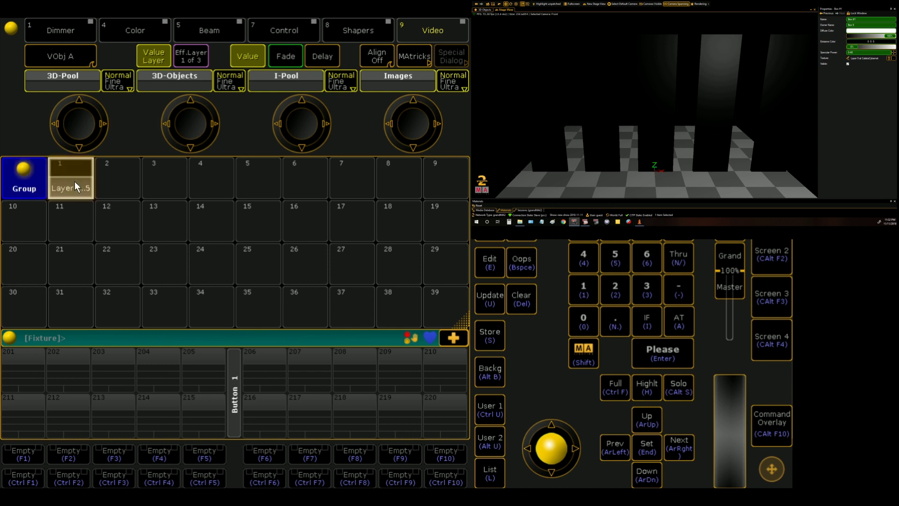
pyautogui.click(684, 320)
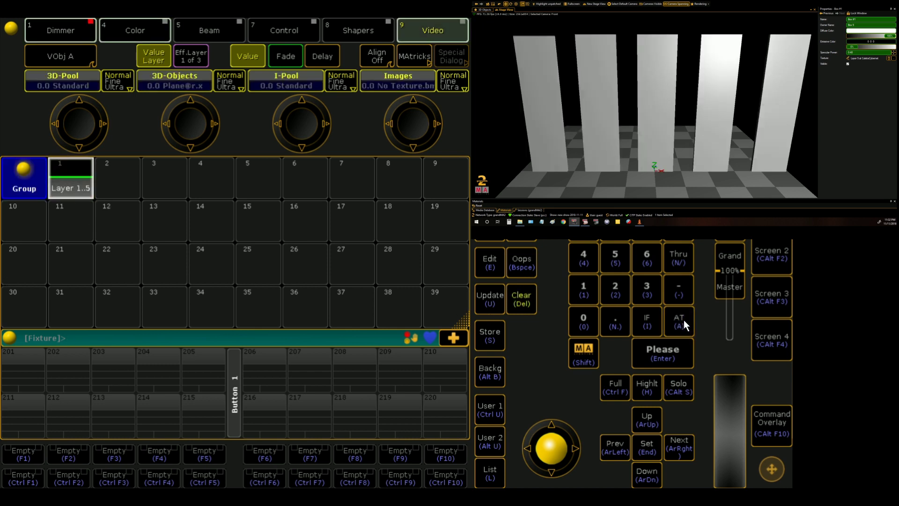
pyautogui.click(407, 83)
pyautogui.click(276, 304)
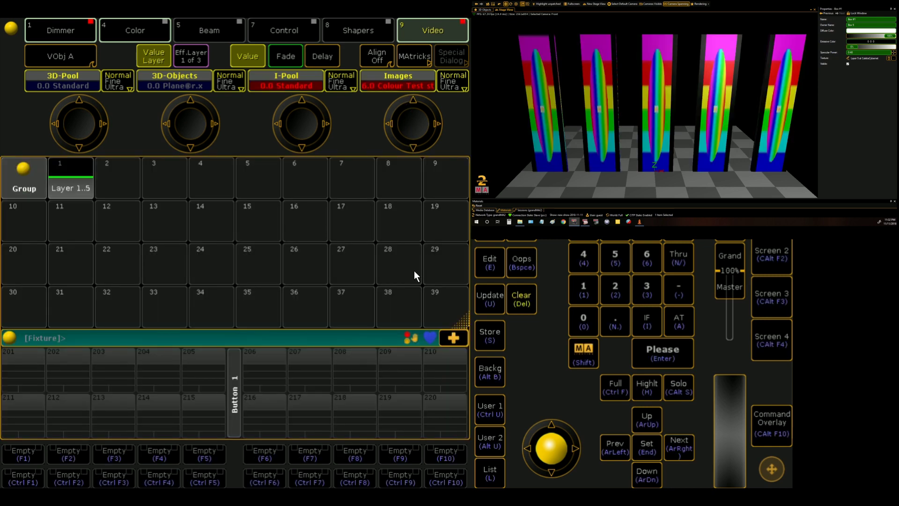
# Step: Set the VScale X value of the selected layers to 79.5
pyautogui.click(63, 58)
pyautogui.click(62, 58)
pyautogui.click(62, 58)
pyautogui.click(63, 58)
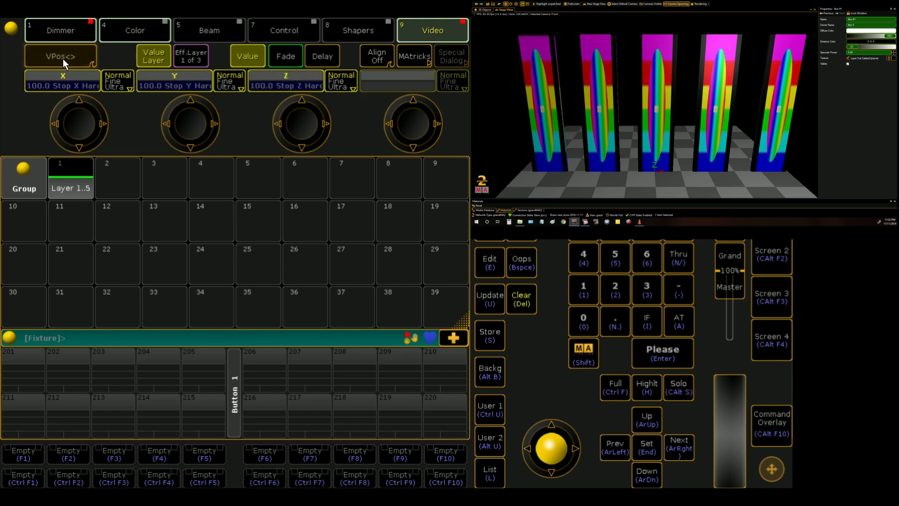
pyautogui.click(63, 58)
pyautogui.click(62, 58)
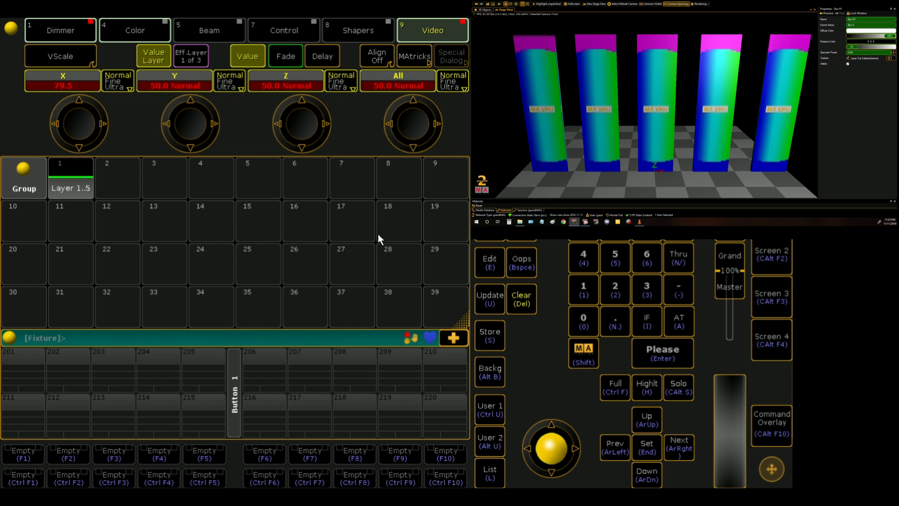
# Step: Set the first layer's VPos X to 82.5 and Scale to 100, and the second layer's VPos X to 95
pyautogui.click(681, 448)
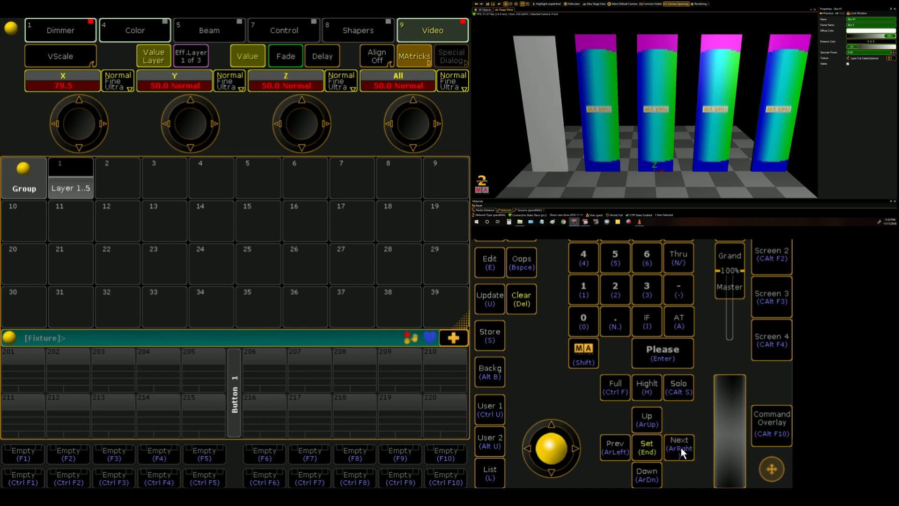
pyautogui.click(651, 384)
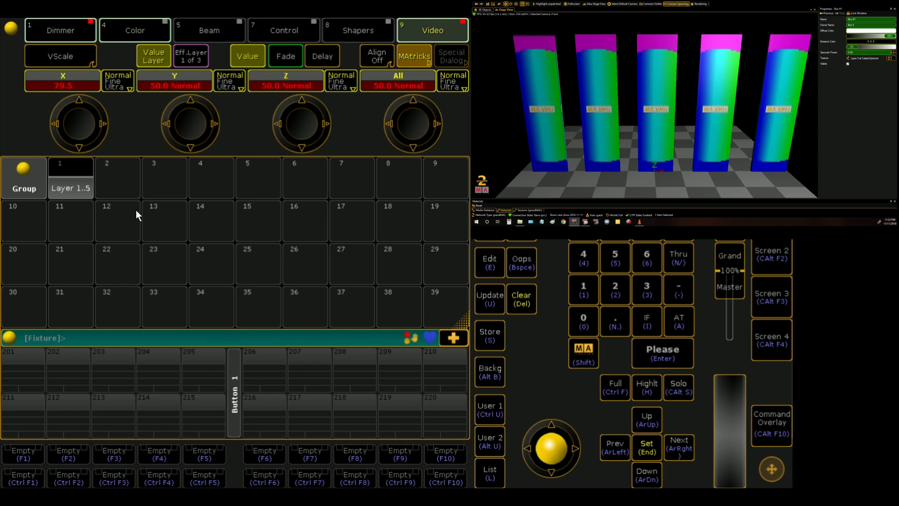
pyautogui.click(74, 57)
pyautogui.click(74, 58)
pyautogui.click(74, 57)
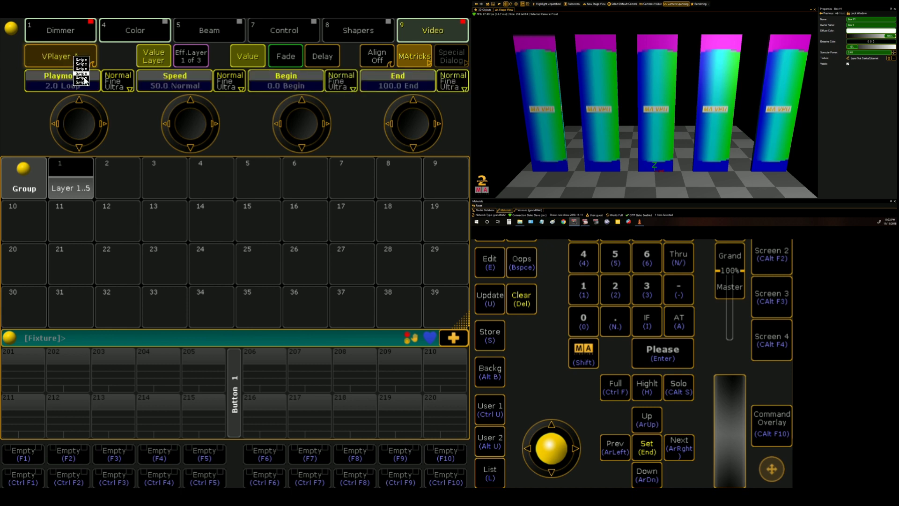
pyautogui.click(74, 57)
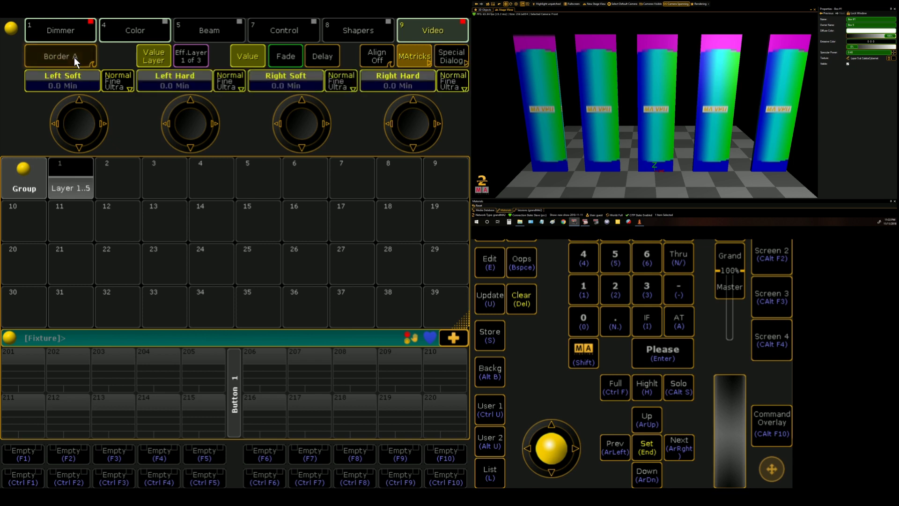
pyautogui.click(74, 58)
pyautogui.click(84, 57)
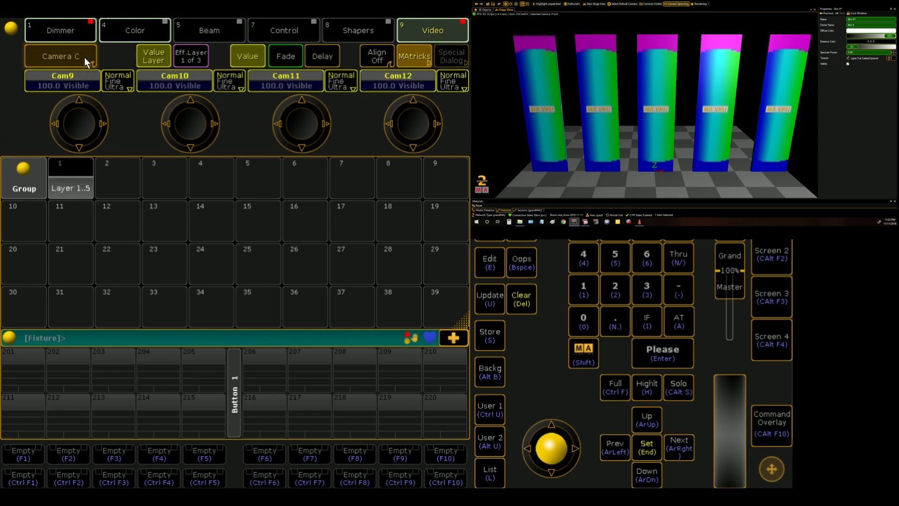
pyautogui.click(85, 57)
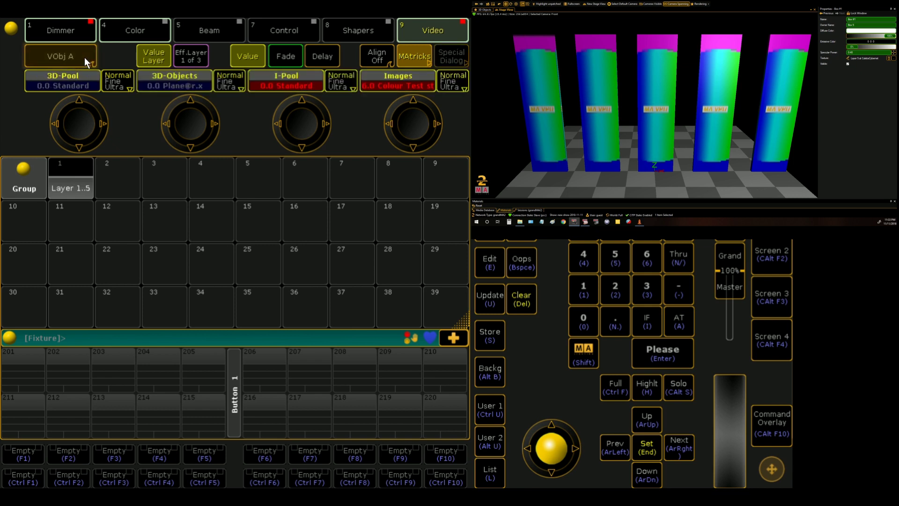
pyautogui.click(84, 57)
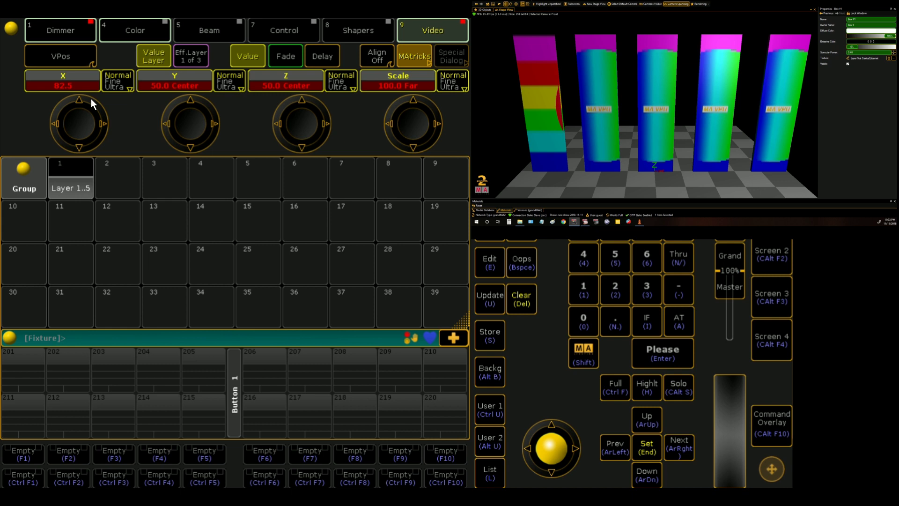
pyautogui.click(676, 449)
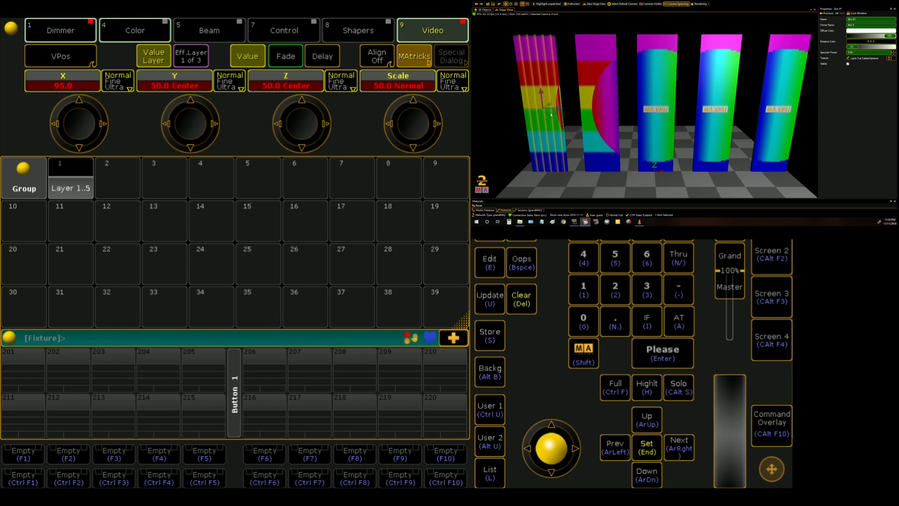
# Step: In MA 3D, move the two outer panels on each side closer to the center panel to tighten the spacing between all five
pyautogui.hotkey('ctrl', 'a')
pyautogui.click(855, 31)
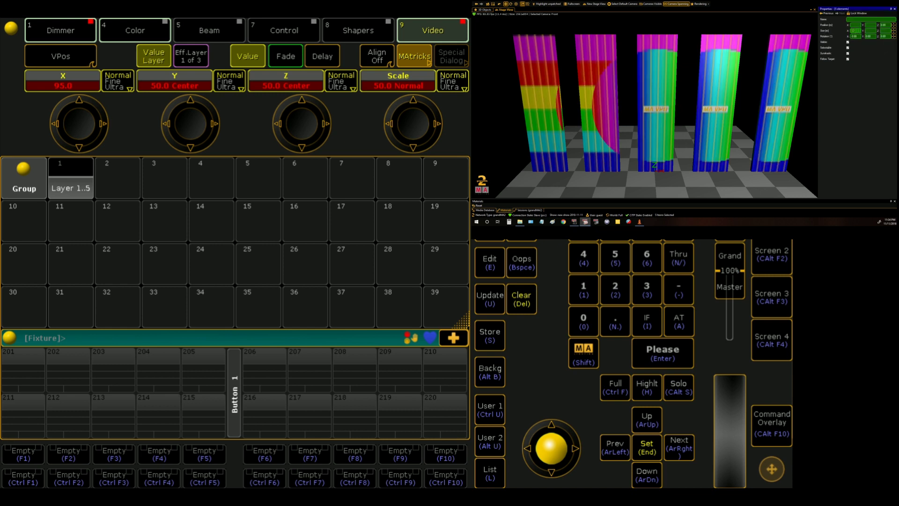
pyautogui.click(559, 108)
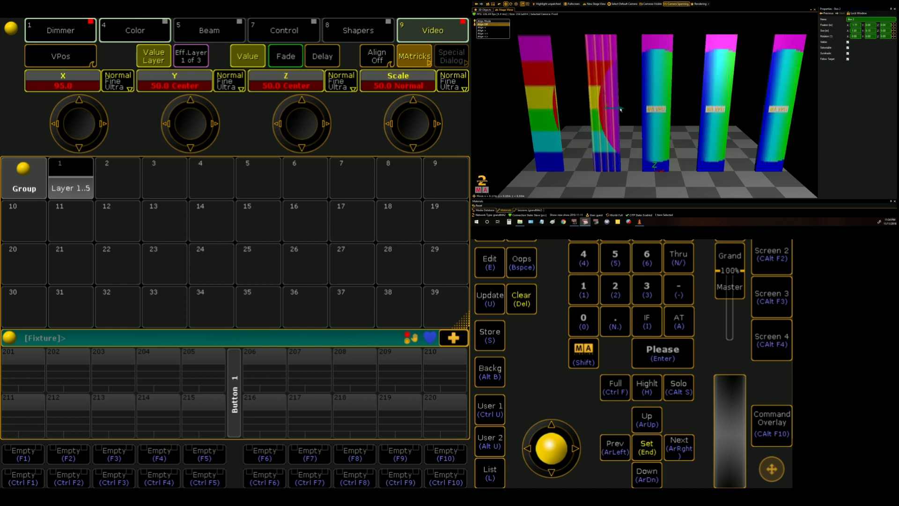
pyautogui.moveTo(559, 107); pyautogui.dragTo(577, 108)
pyautogui.click(723, 110)
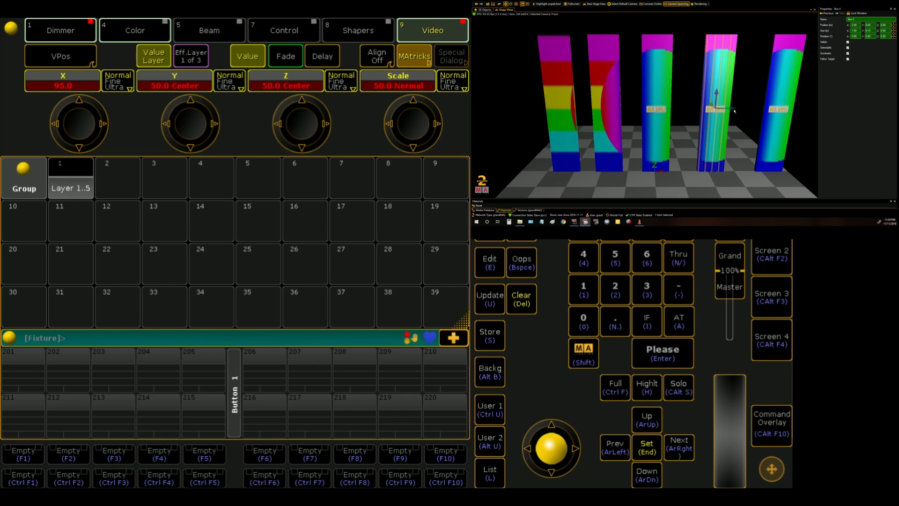
pyautogui.moveTo(733, 110); pyautogui.dragTo(721, 111)
pyautogui.moveTo(780, 110); pyautogui.dragTo(752, 110)
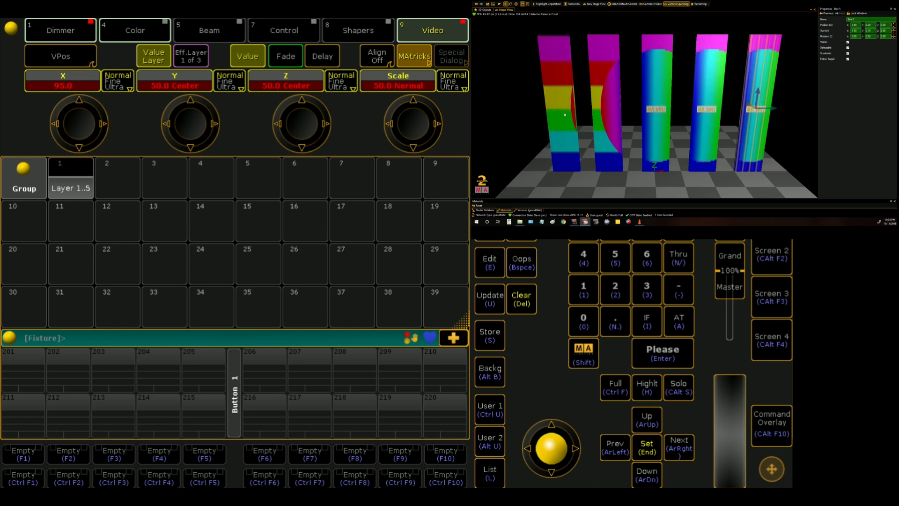
pyautogui.click(575, 111)
# Step: In grandMA2 onPC, set the second layer's VPos X to 94.5 and the VScale X of group Layer 1..5 to 84
pyautogui.click(681, 447)
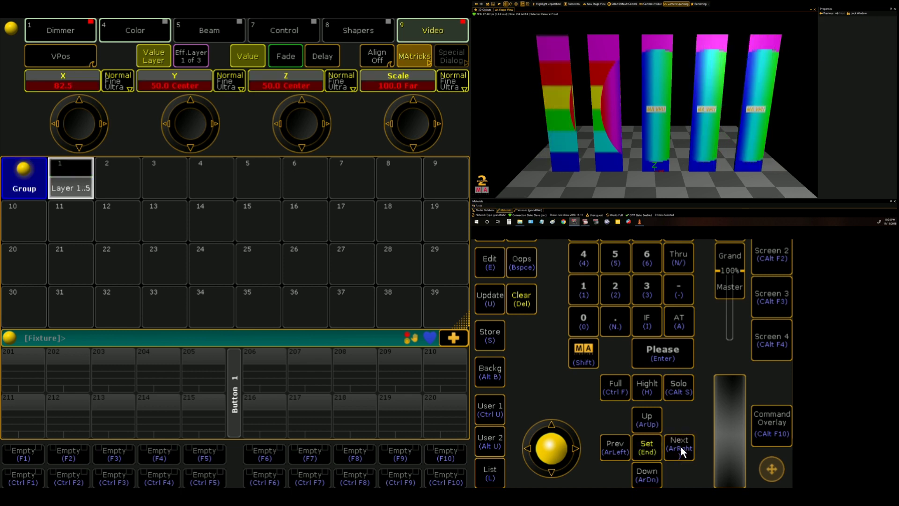
pyautogui.click(682, 447)
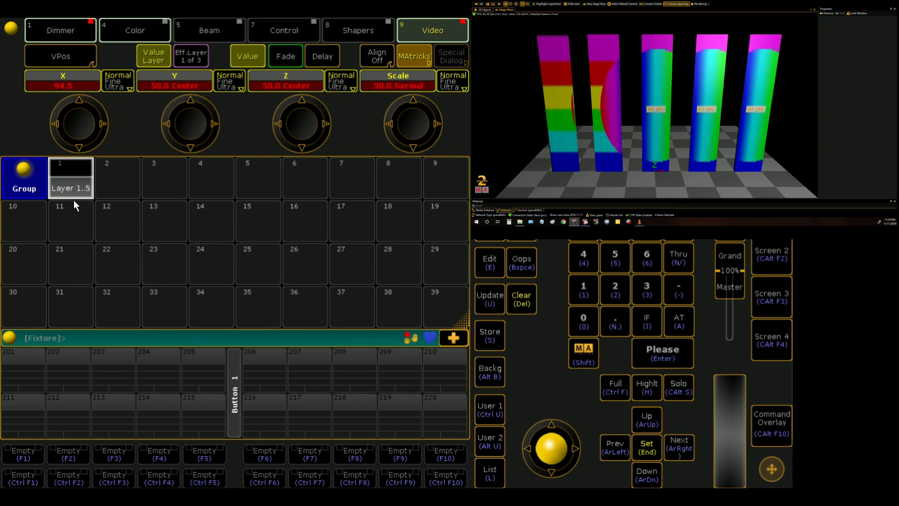
pyautogui.click(75, 59)
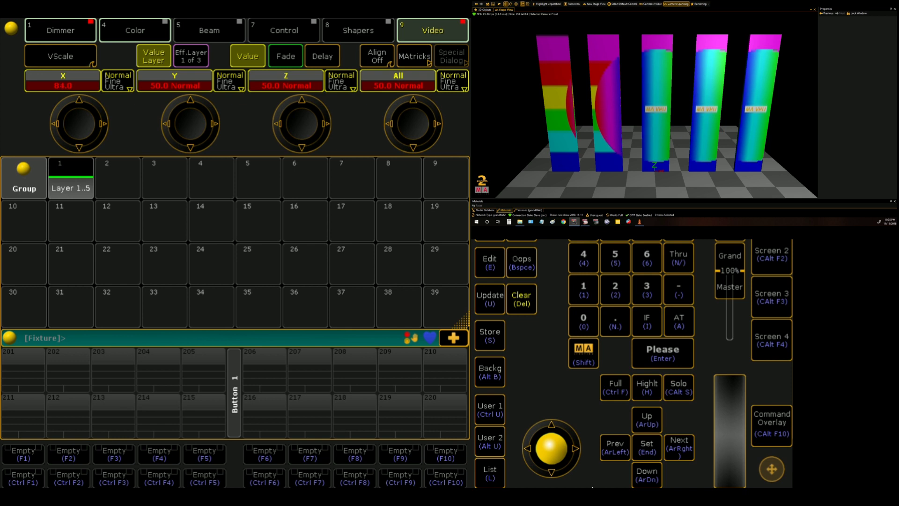
# Step: Set the first layer's VPos X to 88.5
pyautogui.click(680, 448)
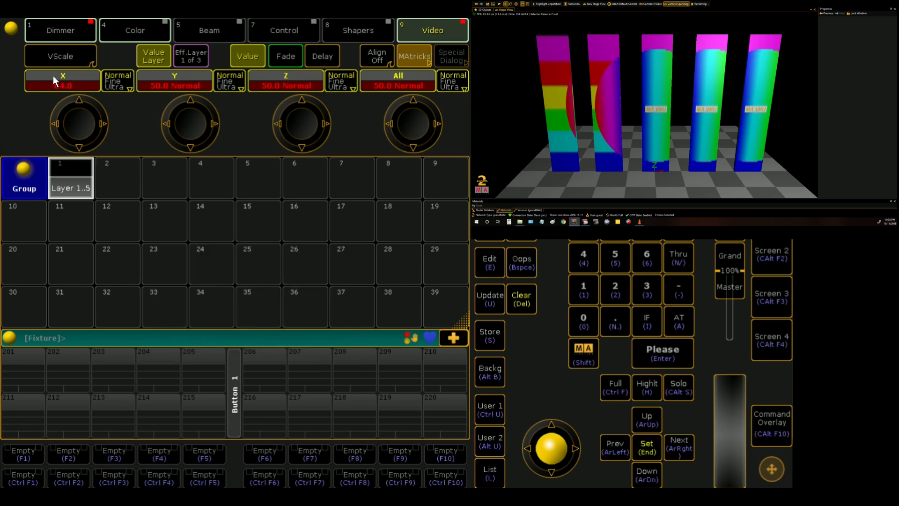
pyautogui.click(52, 61)
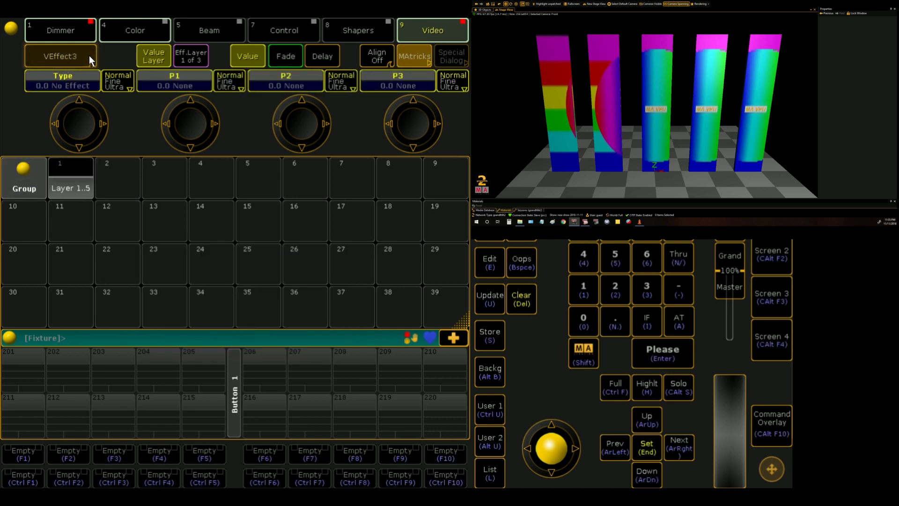
pyautogui.click(89, 55)
pyautogui.click(89, 55)
pyautogui.click(89, 56)
pyautogui.click(89, 55)
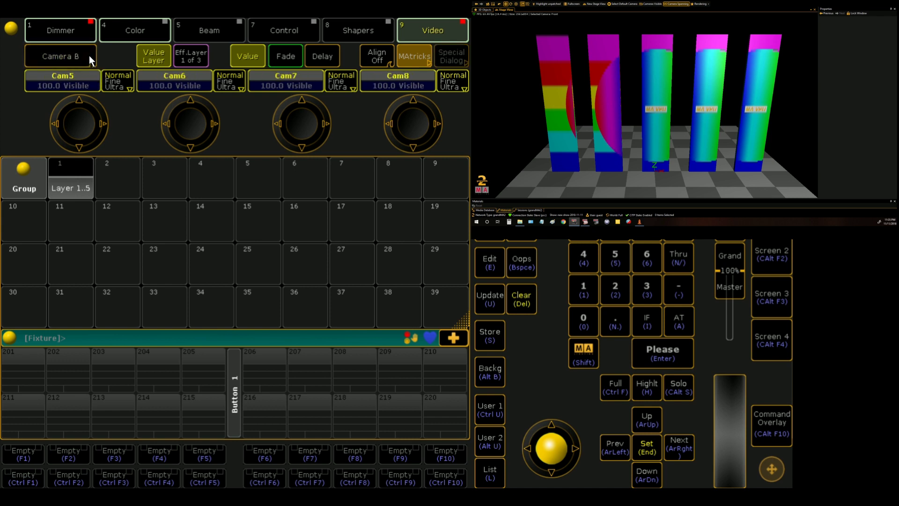
pyautogui.click(89, 55)
pyautogui.click(89, 56)
pyautogui.click(89, 56)
pyautogui.click(89, 56)
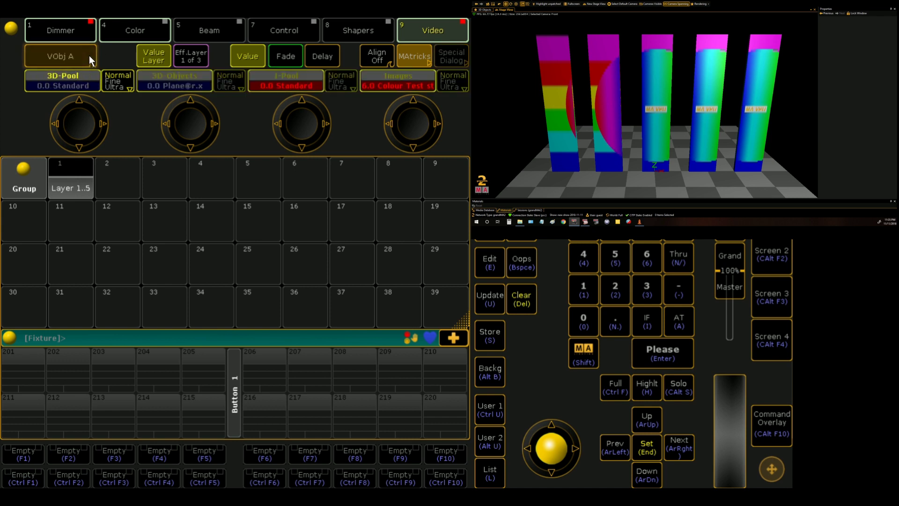
pyautogui.click(89, 55)
pyautogui.click(89, 55)
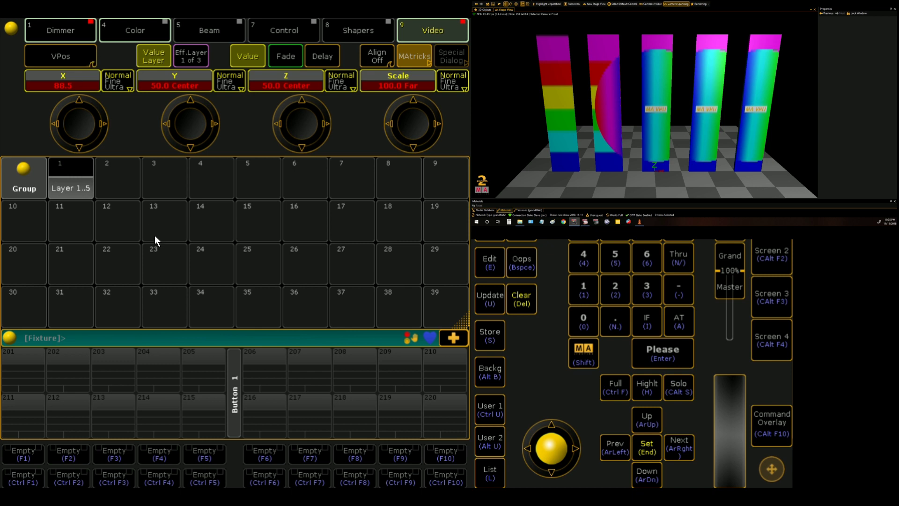
# Step: Set the second layer's VPos X to 99.5, and the fifth layer's VPos X to 11.5 with Scale at 100
pyautogui.click(679, 450)
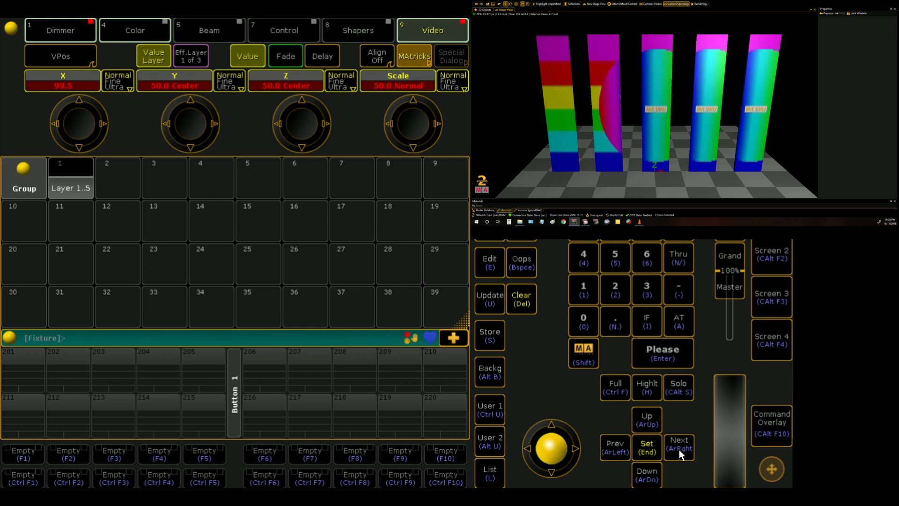
pyautogui.press('Delete')
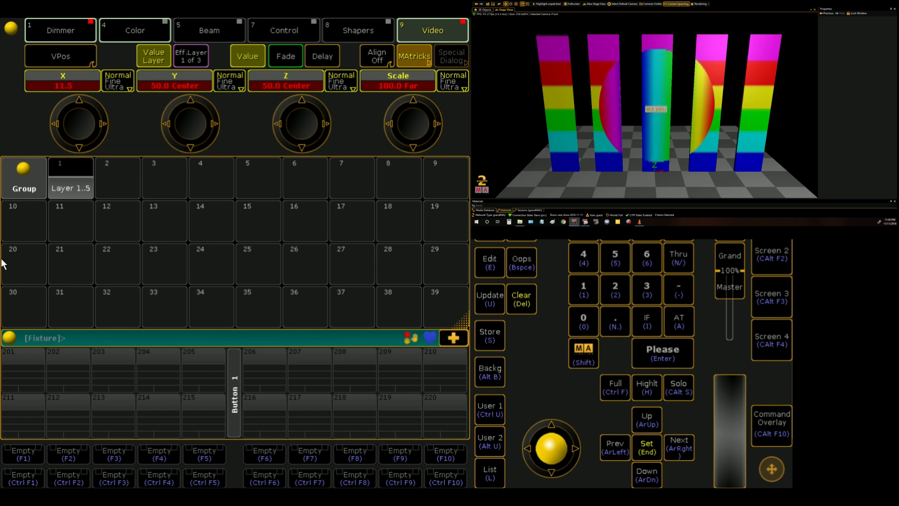
# Step: Select group Layer 1..5, shrink the group pool to one row and add the Video preset pool below it
pyautogui.click(74, 187)
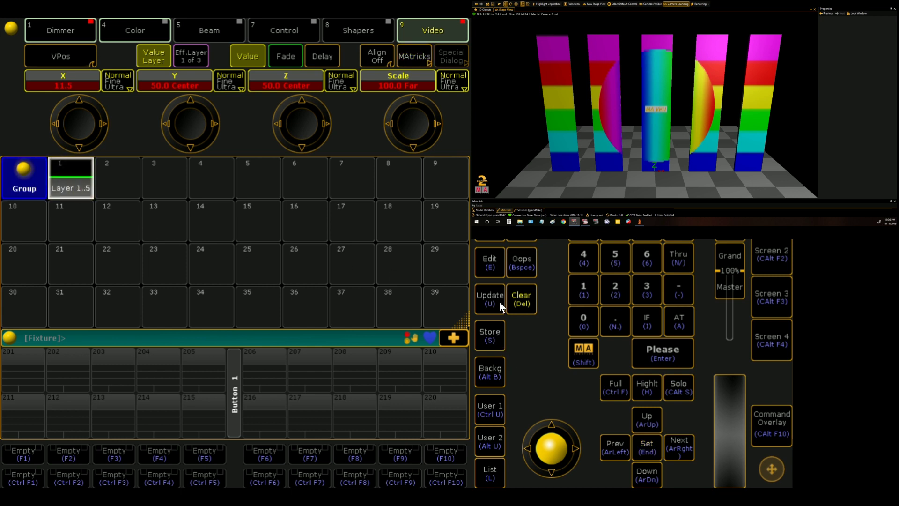
pyautogui.click(58, 60)
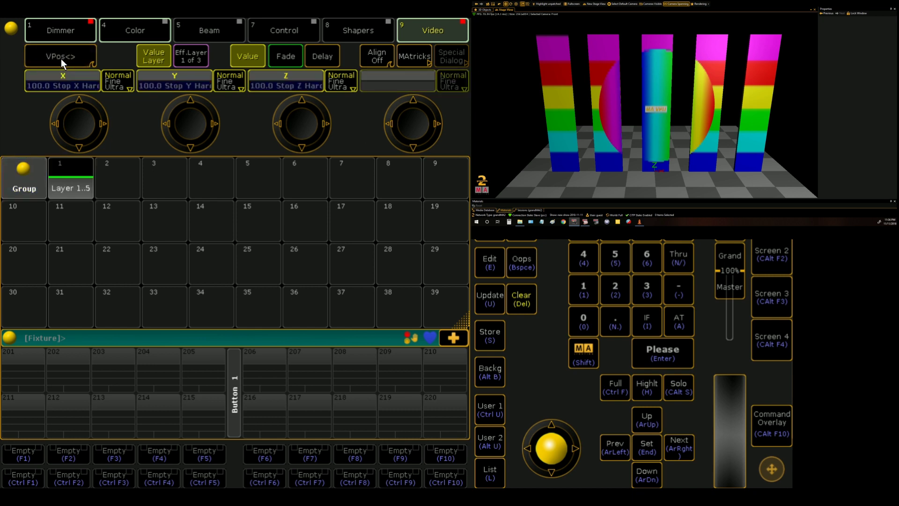
pyautogui.click(61, 59)
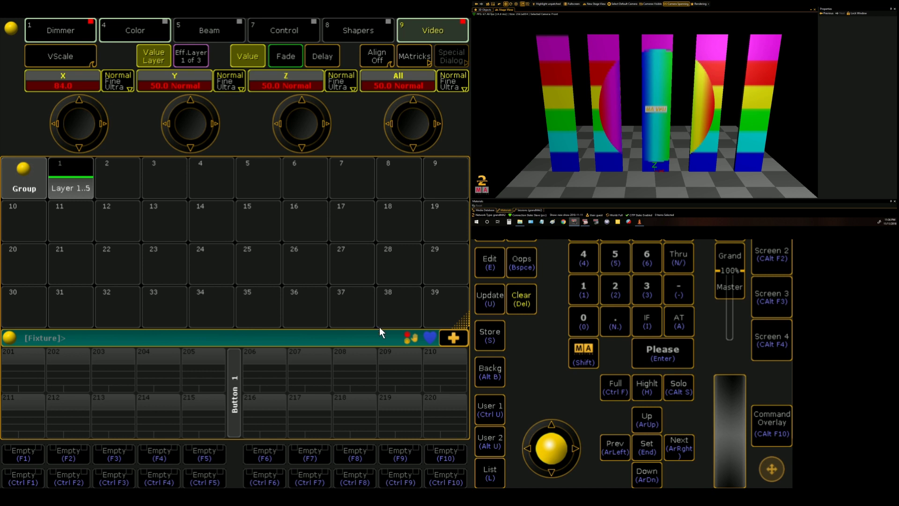
pyautogui.click(466, 322)
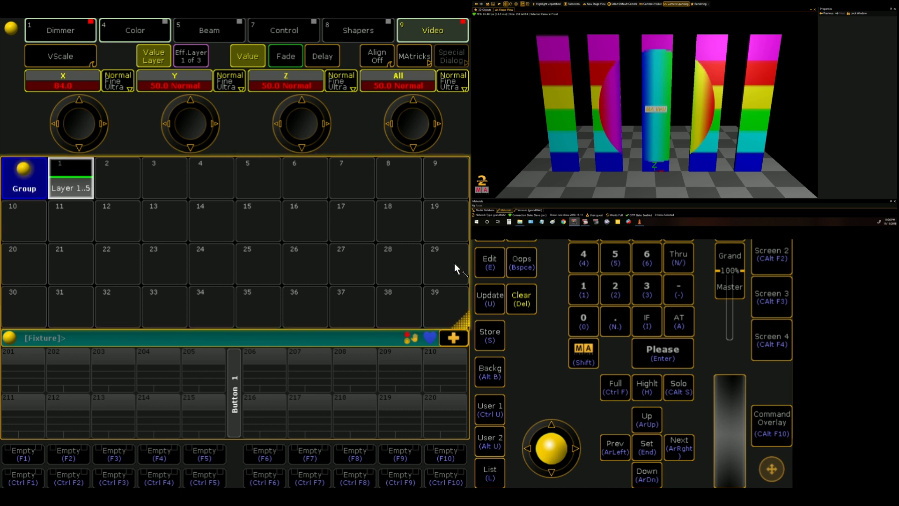
pyautogui.click(468, 206)
pyautogui.click(30, 221)
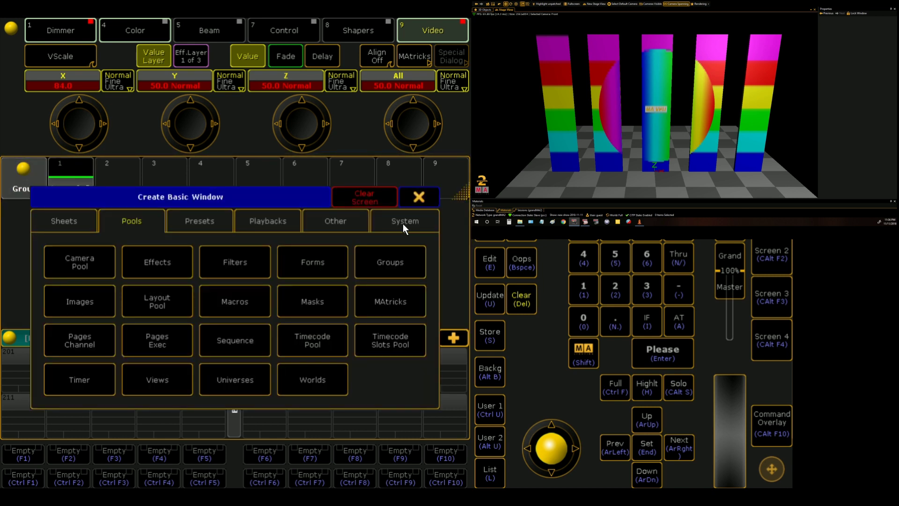
pyautogui.click(403, 223)
pyautogui.click(123, 225)
pyautogui.click(212, 228)
pyautogui.click(77, 347)
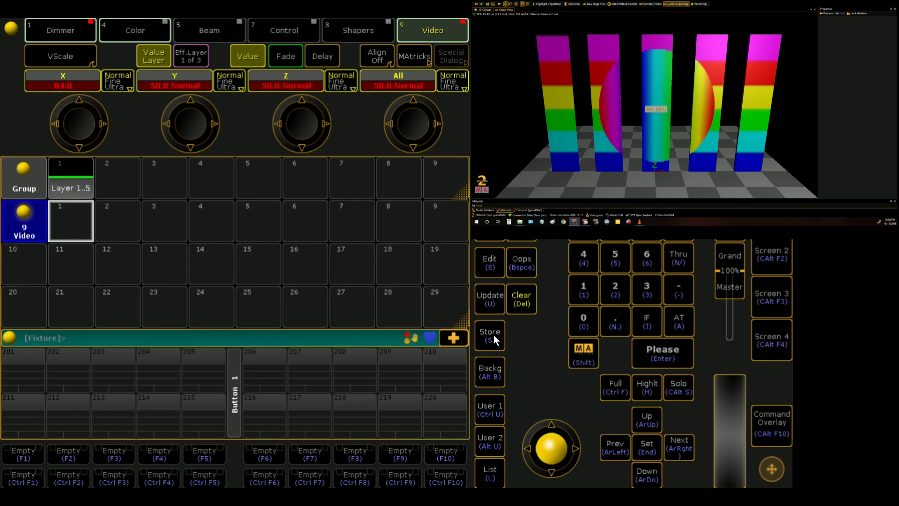
# Step: Switch off the Images and I-Pool values of the selected layers
pyautogui.click(51, 57)
pyautogui.click(51, 57)
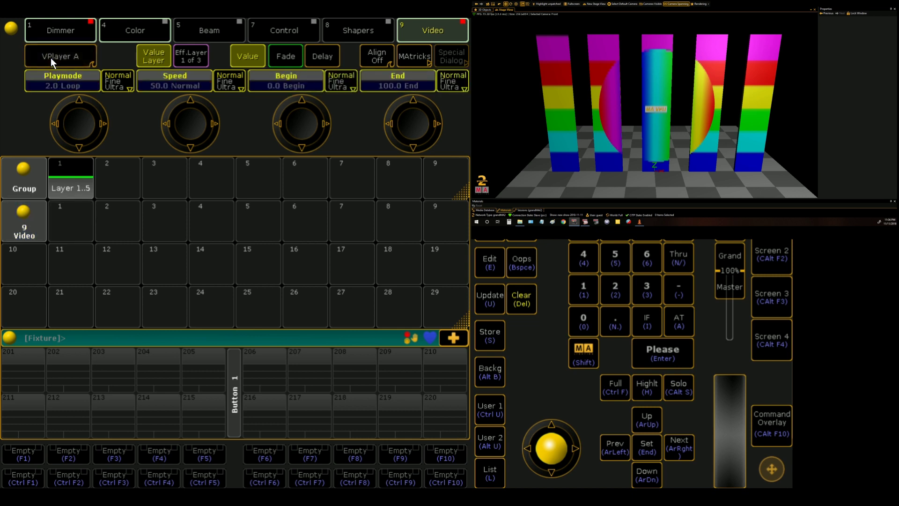
pyautogui.click(50, 58)
pyautogui.click(51, 57)
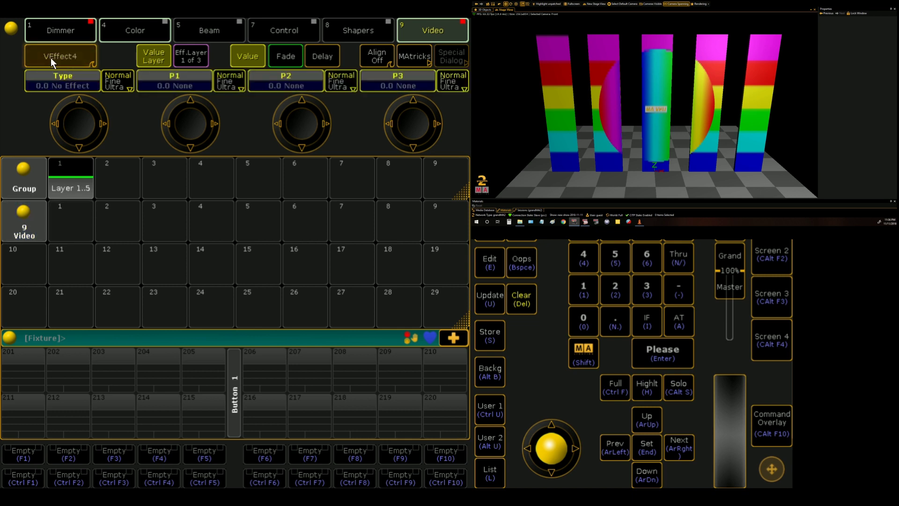
pyautogui.scroll(-3, 50, 58)
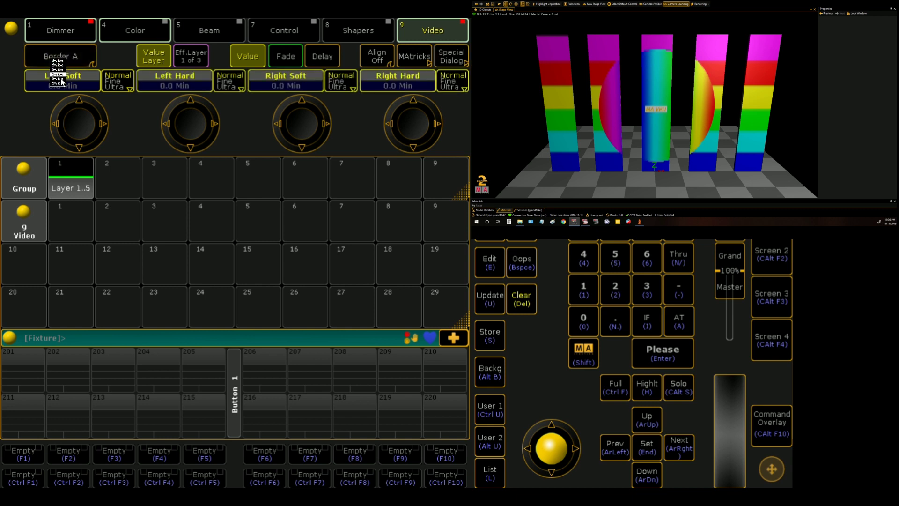
pyautogui.scroll(-2, 50, 58)
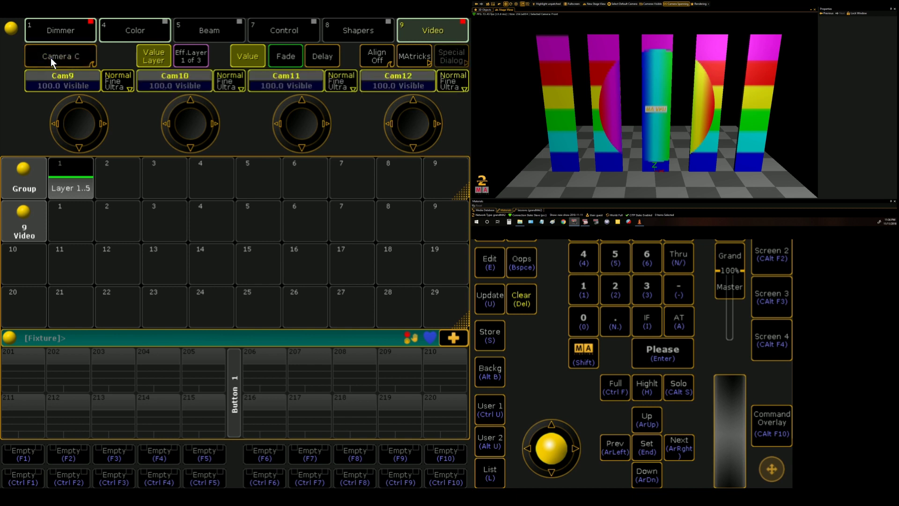
pyautogui.scroll(-2, 51, 58)
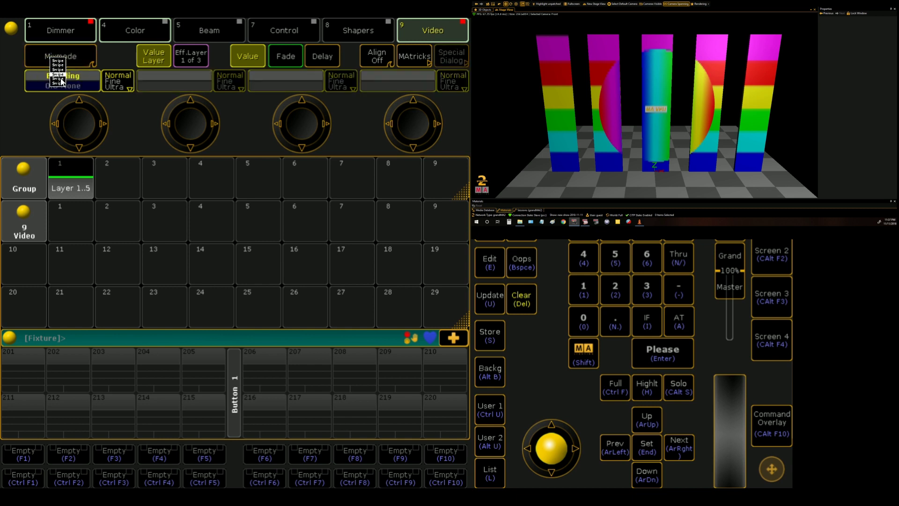
pyautogui.scroll(-1, 51, 57)
pyautogui.click(394, 85)
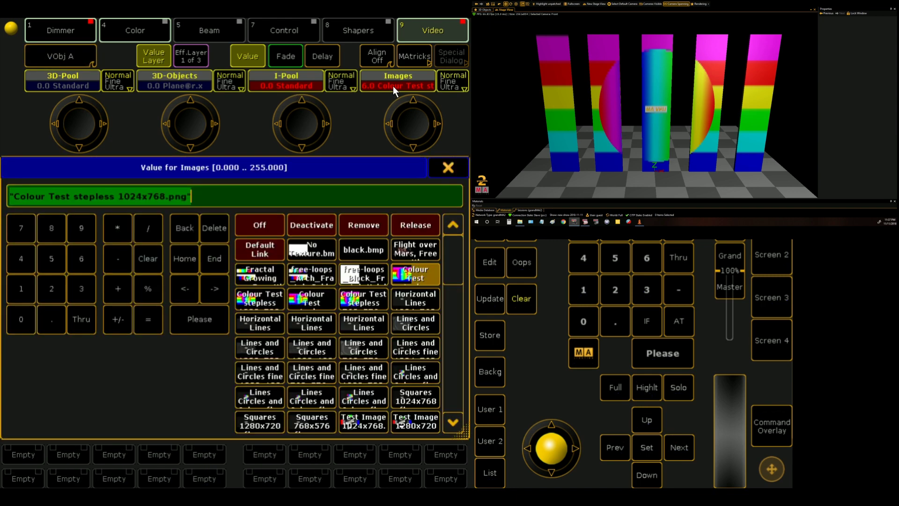
pyautogui.click(267, 230)
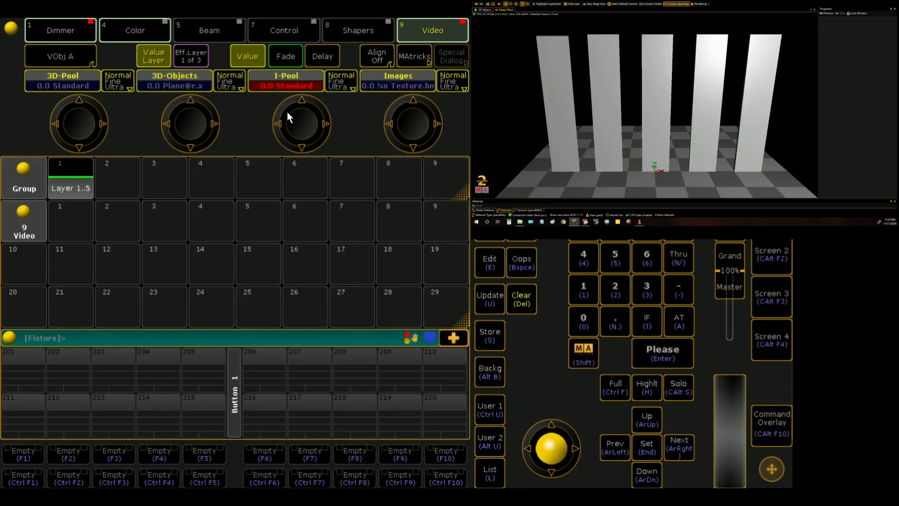
pyautogui.click(288, 86)
pyautogui.click(255, 230)
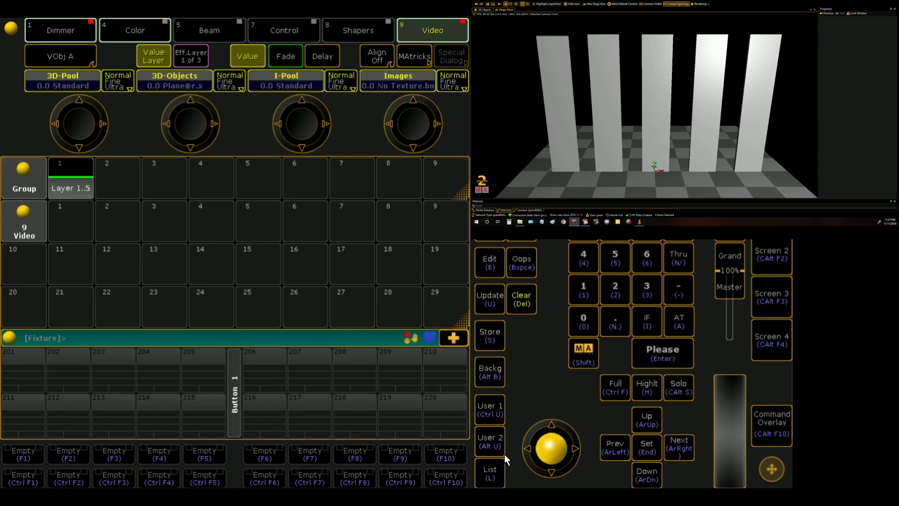
# Step: Store the mapping as the first preset in the Video pool and label it Mapped
pyautogui.click(491, 335)
pyautogui.click(58, 218)
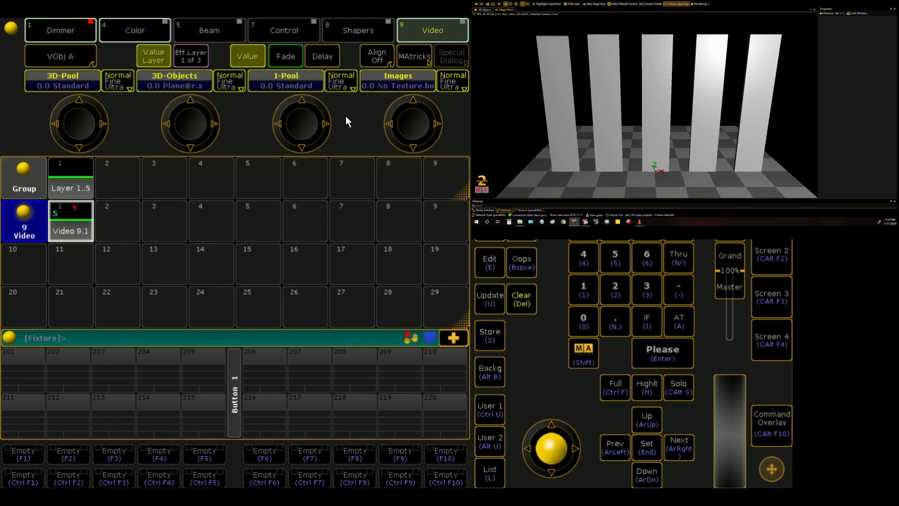
pyautogui.click(69, 217)
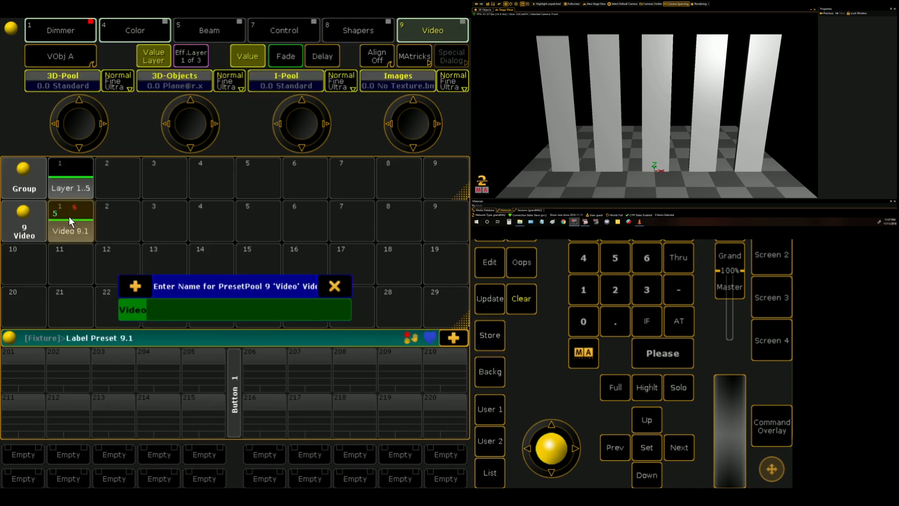
pyautogui.write('Mapped')
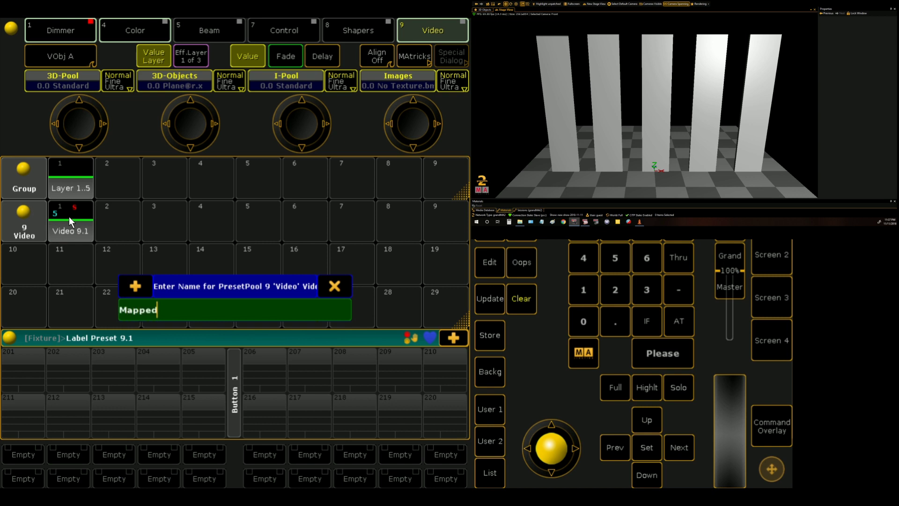
pyautogui.press('Return')
# Step: Store the layers with the Mapped preset applied as a cue on executor 210 and clear the programmer
pyautogui.click(77, 223)
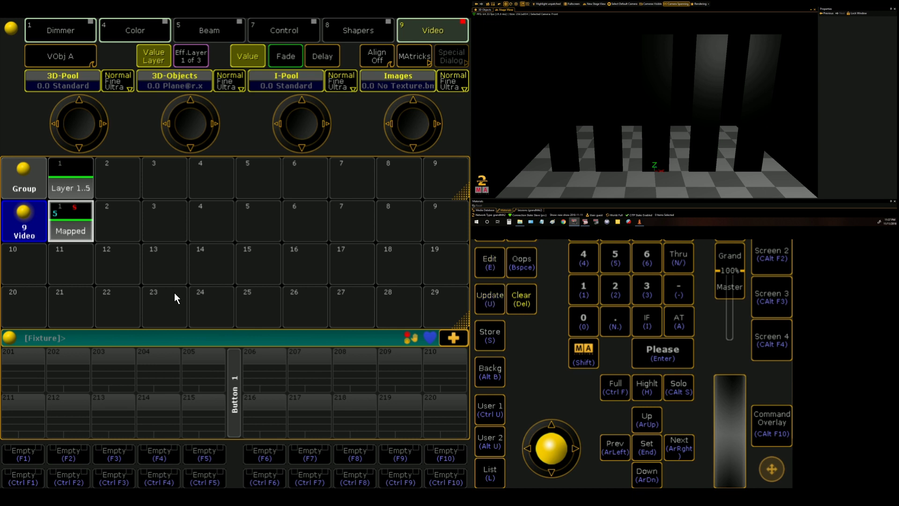
pyautogui.click(491, 341)
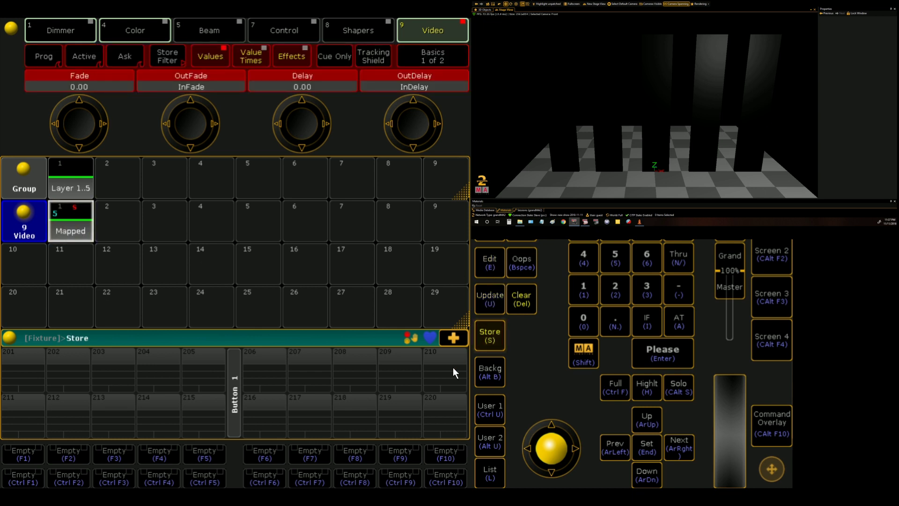
pyautogui.click(454, 367)
pyautogui.click(520, 298)
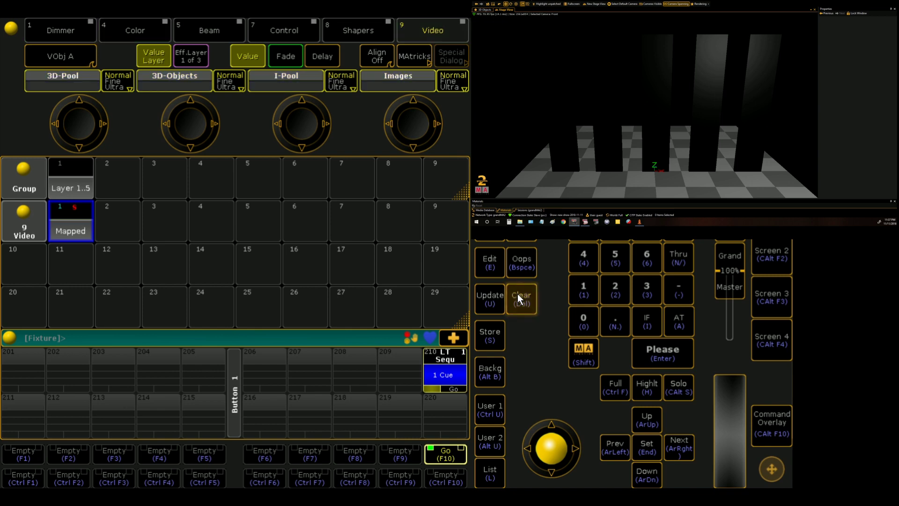
# Step: Assign the image Colour Test stepless 1024x768.png to group Layer 1..5 and bring up the layers' dimmer
pyautogui.click(77, 185)
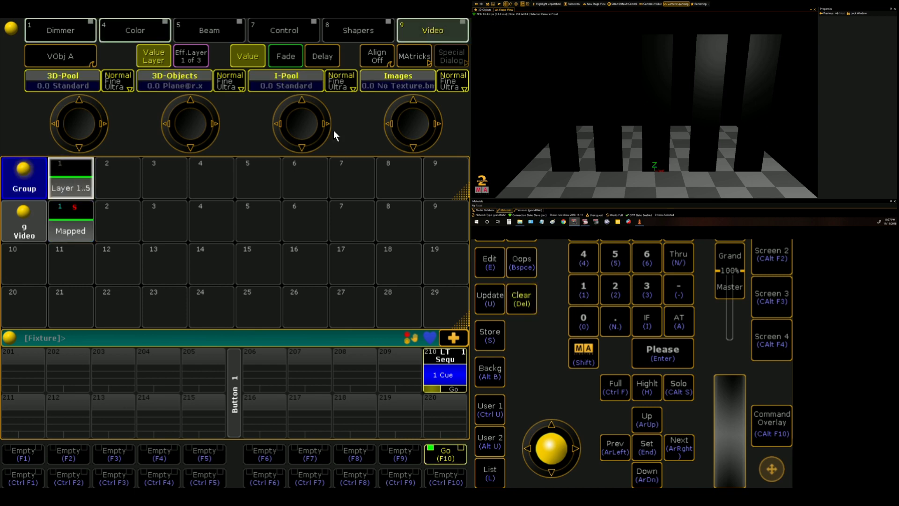
pyautogui.click(384, 84)
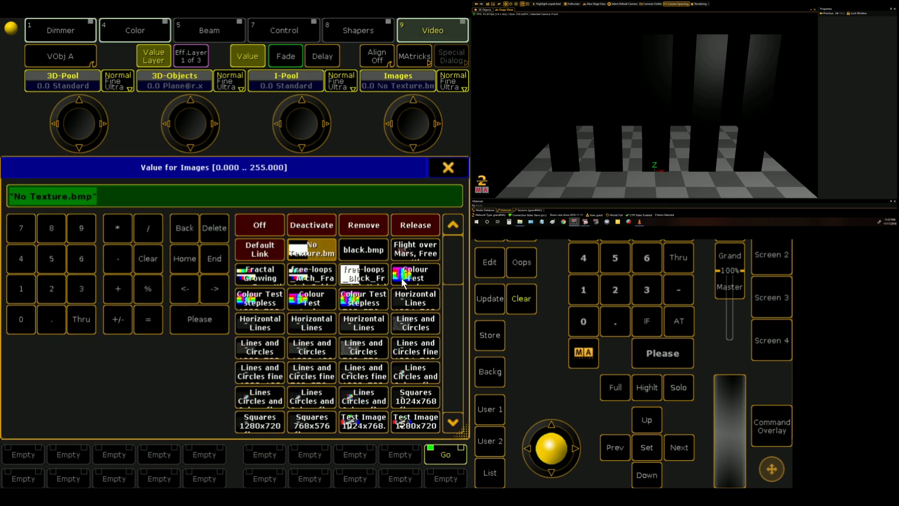
pyautogui.click(403, 276)
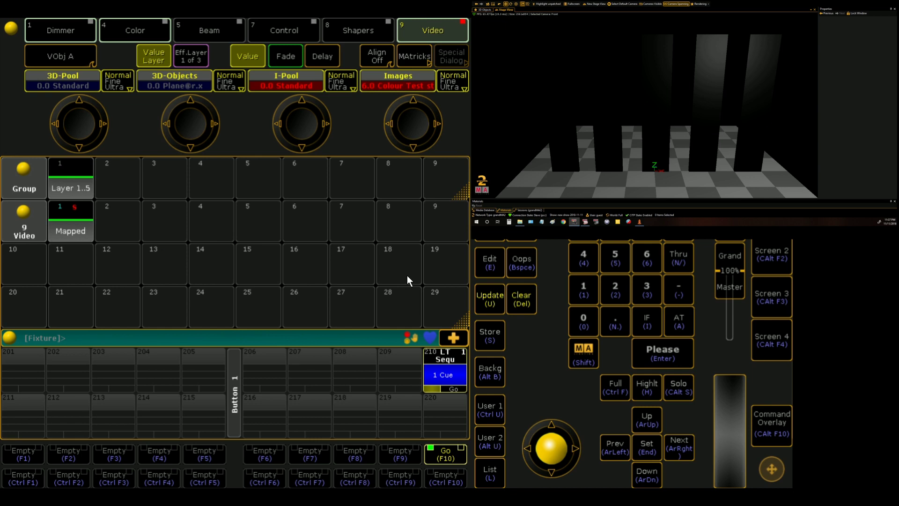
pyautogui.click(683, 316)
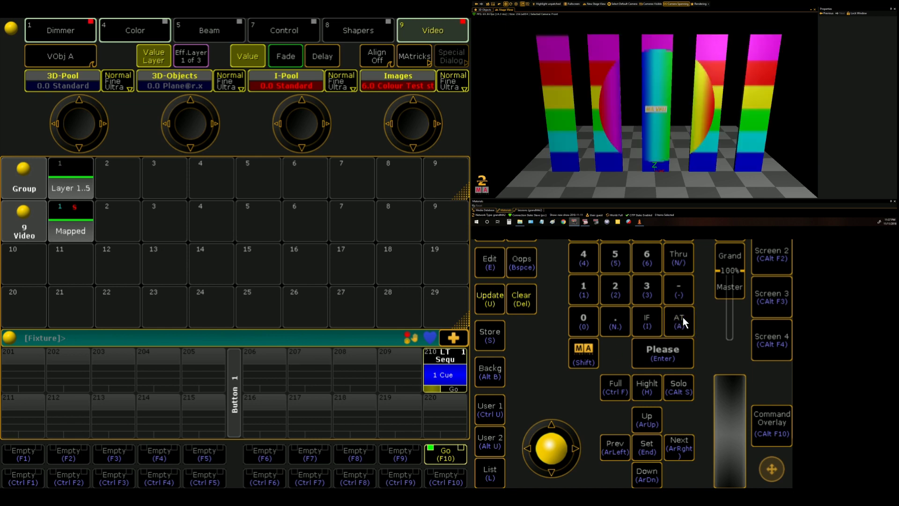
# Step: Try the free-loops_Arch clip on the selected layers, and replace it with the free-loops_Block clip
pyautogui.click(412, 89)
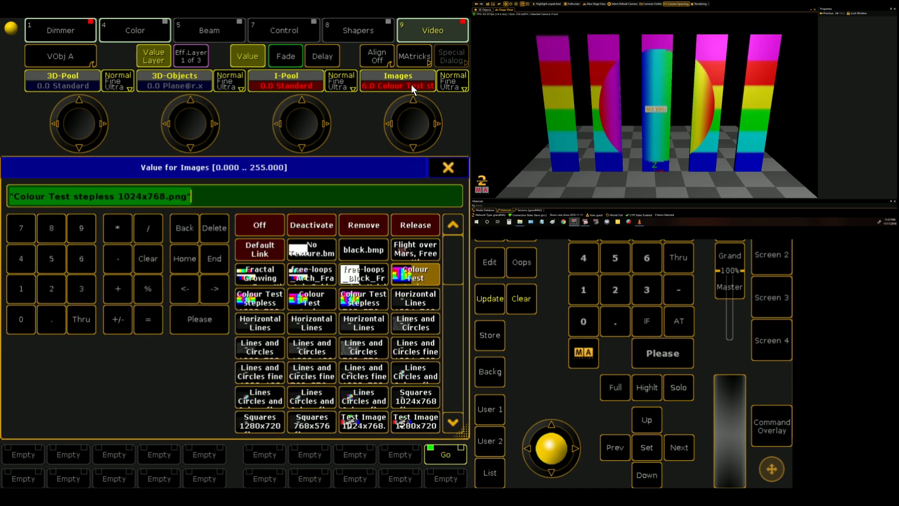
pyautogui.click(314, 273)
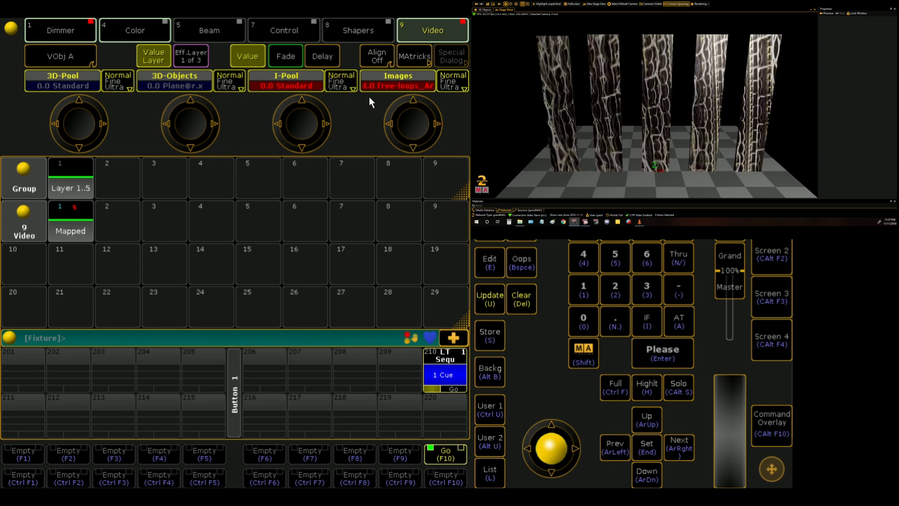
pyautogui.click(395, 86)
pyautogui.click(366, 274)
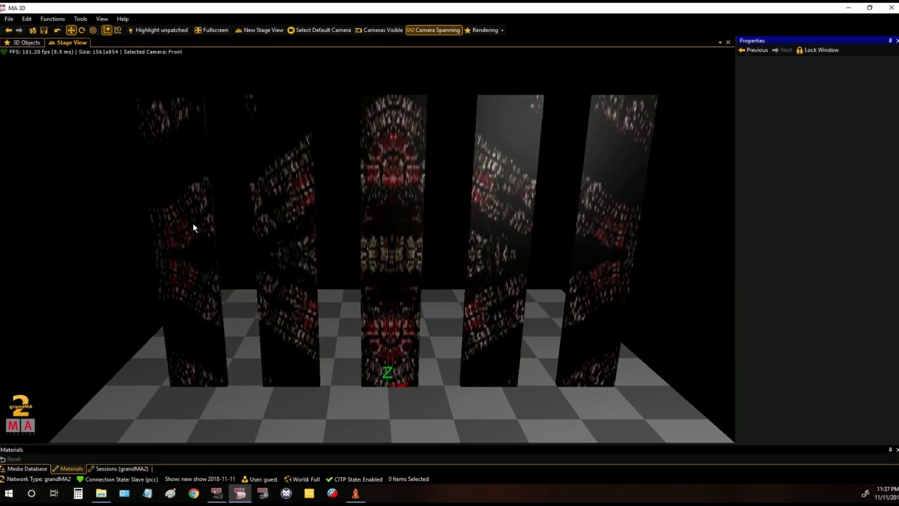
# Step: In MA 3D, set the materials of all five boxes to 0% diffuse color, 100% emissive color and 0.20 specular power
pyautogui.click(193, 223)
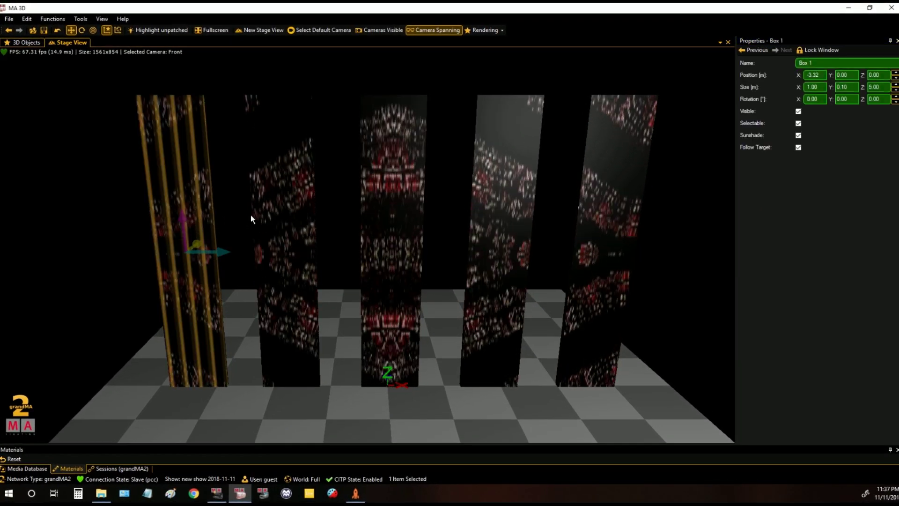
pyautogui.keyDown('ctrl'); pyautogui.click(275, 207); pyautogui.keyUp('ctrl')
pyautogui.keyDown('ctrl'); pyautogui.click(383, 198); pyautogui.keyUp('ctrl')
pyautogui.keyDown('ctrl'); pyautogui.click(496, 198); pyautogui.keyUp('ctrl')
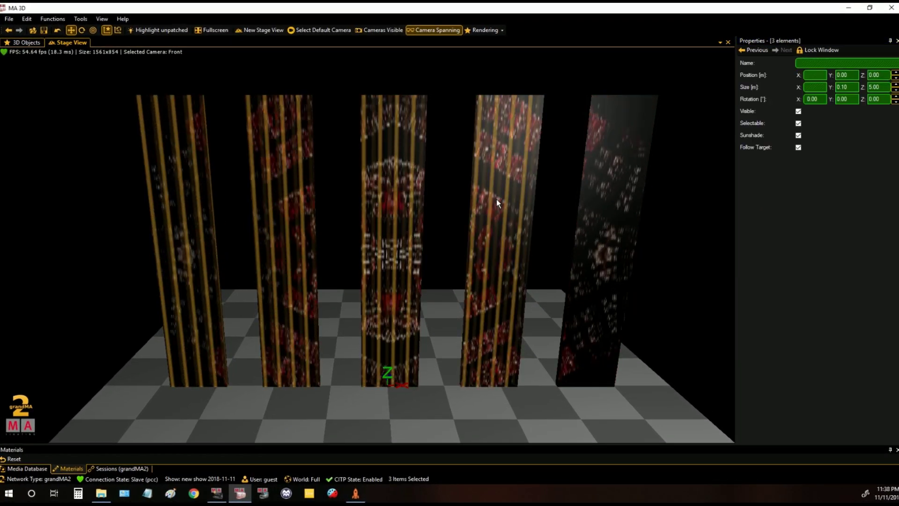
pyautogui.keyDown('ctrl'); pyautogui.click(604, 182); pyautogui.keyUp('ctrl')
pyautogui.click(459, 31)
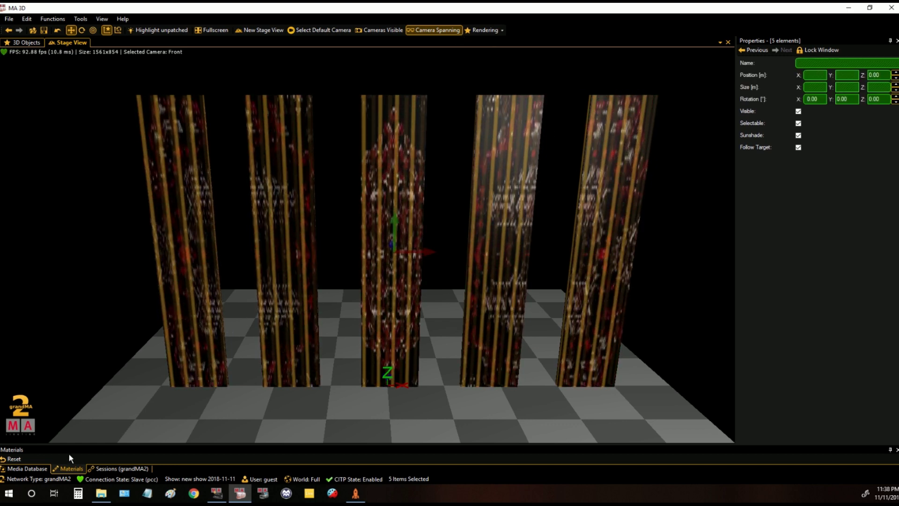
pyautogui.click(68, 468)
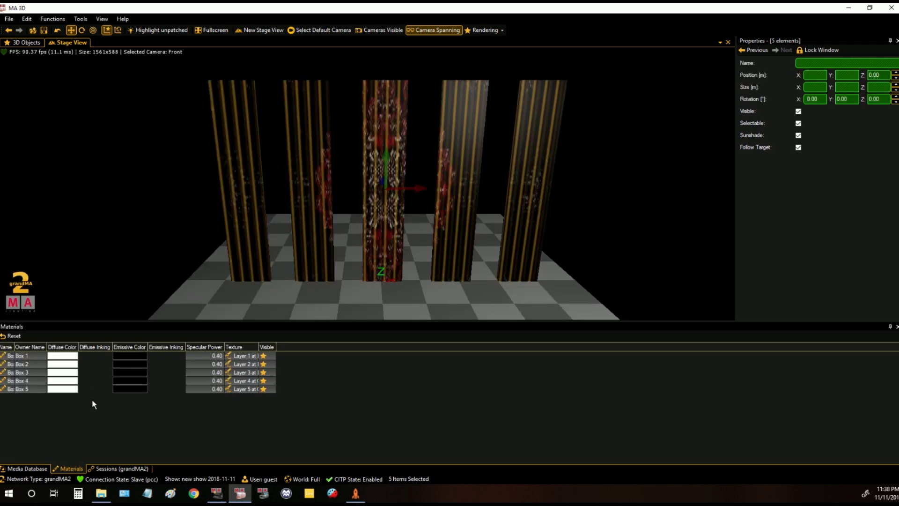
pyautogui.click(52, 385)
pyautogui.hotkey('ctrl', 'a')
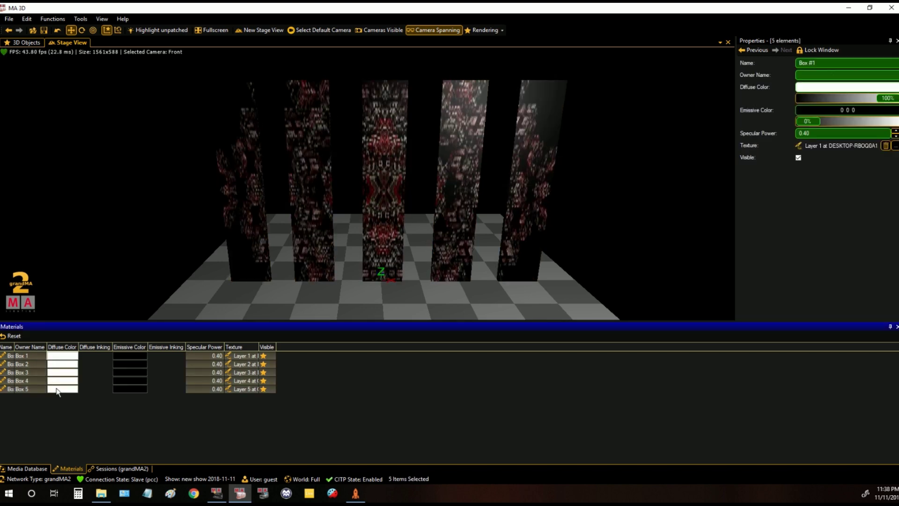
pyautogui.moveTo(896, 98); pyautogui.dragTo(824, 136)
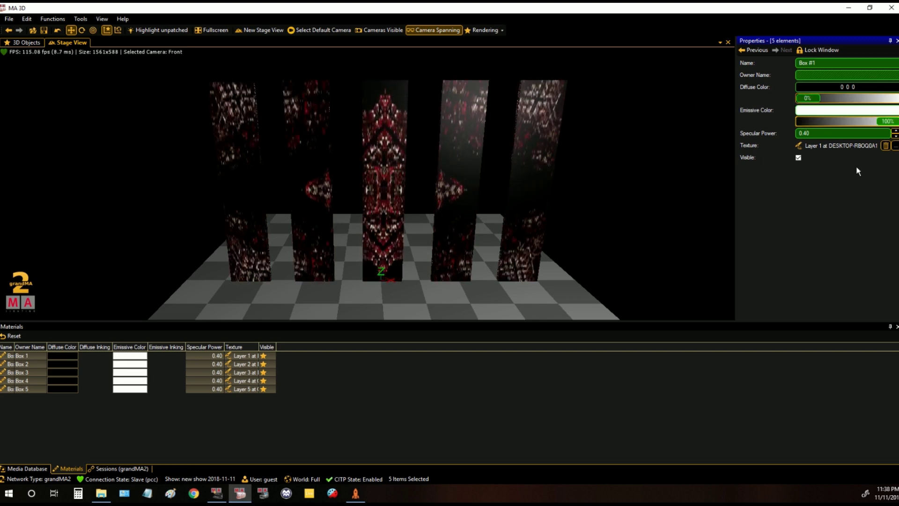
pyautogui.click(895, 137)
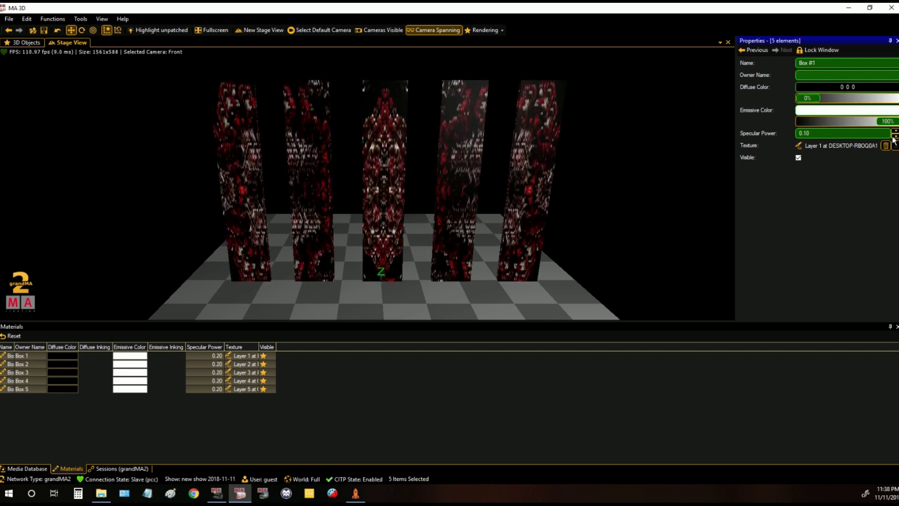
pyautogui.click(895, 132)
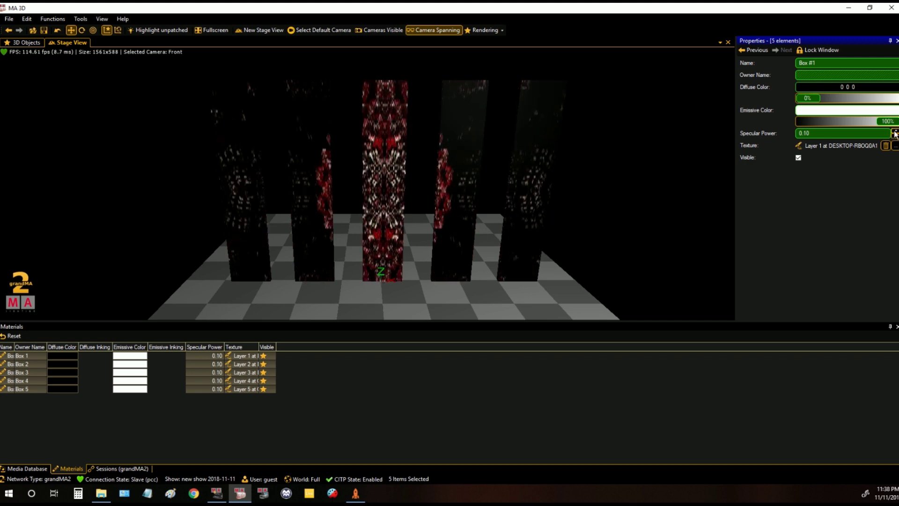
# Step: Lower the ambient color in the stage rendering settings to 0%
pyautogui.click(481, 31)
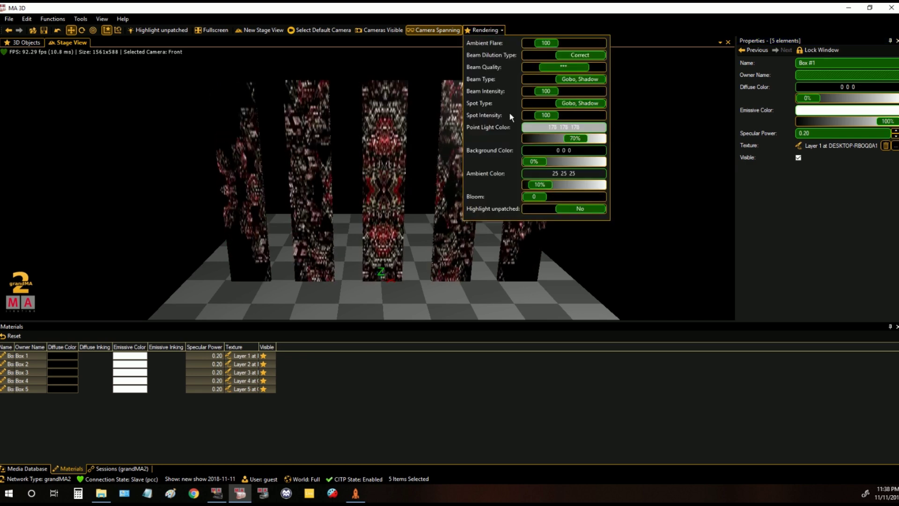
pyautogui.moveTo(539, 184); pyautogui.dragTo(526, 186)
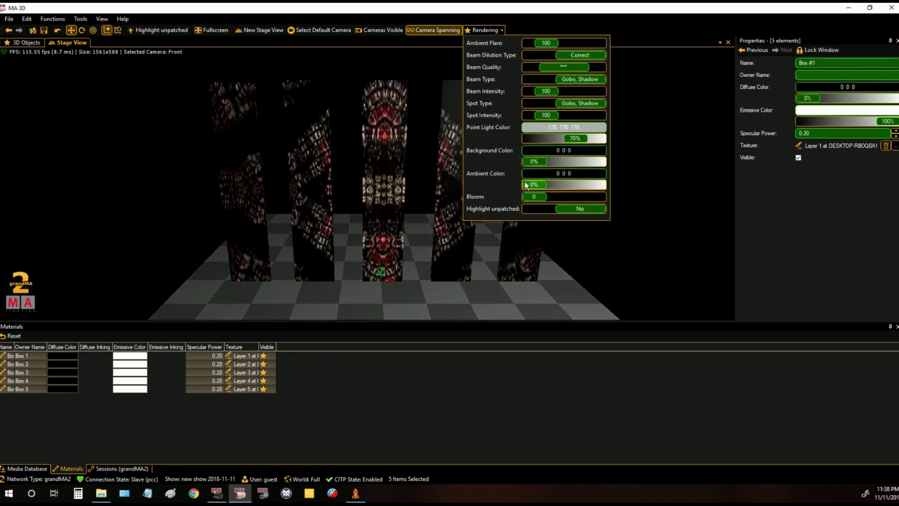
pyautogui.click(628, 235)
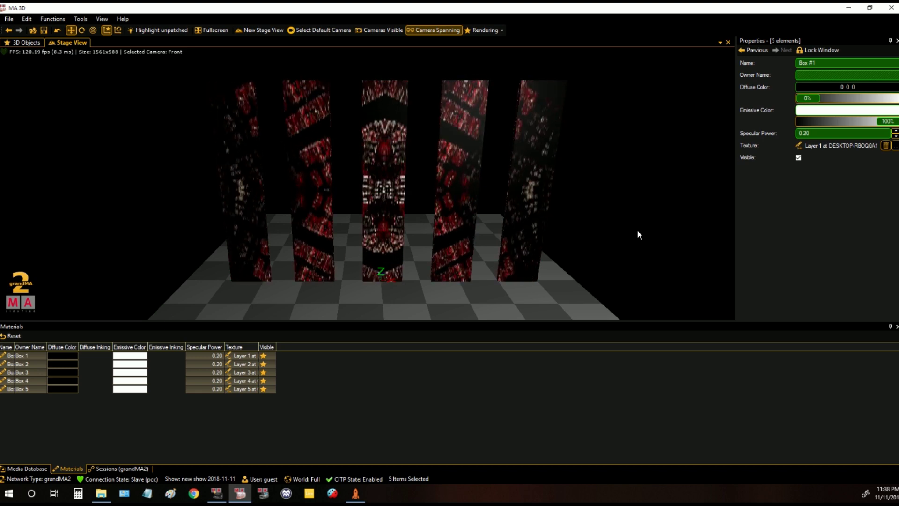